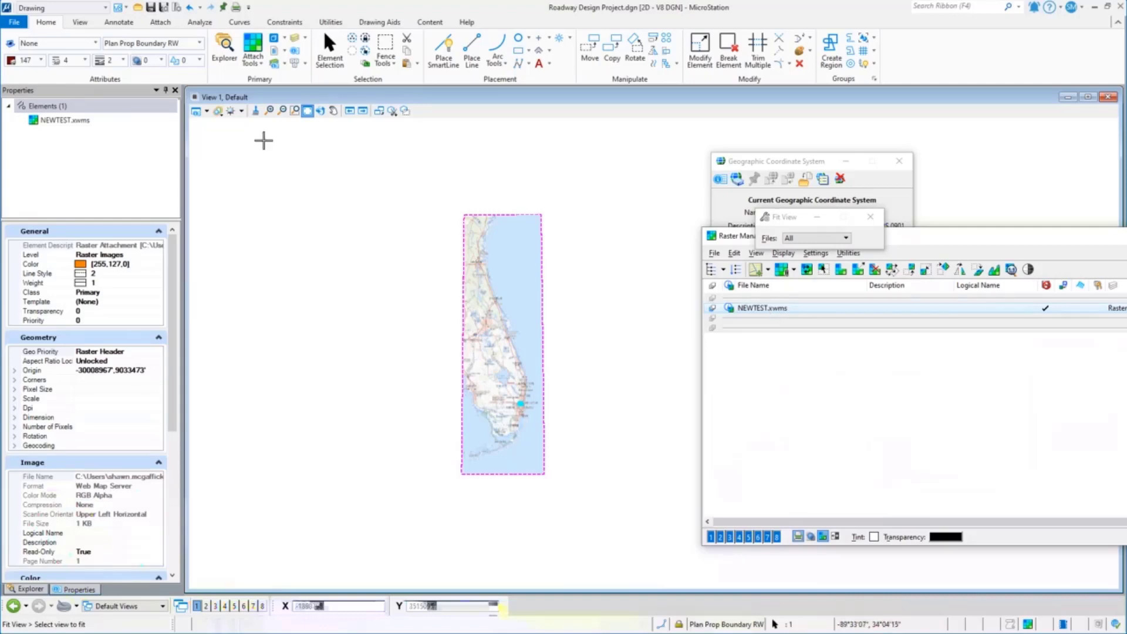
Set the USA Map_Master reference's nested attachments to Live Nesting.
click(254, 61)
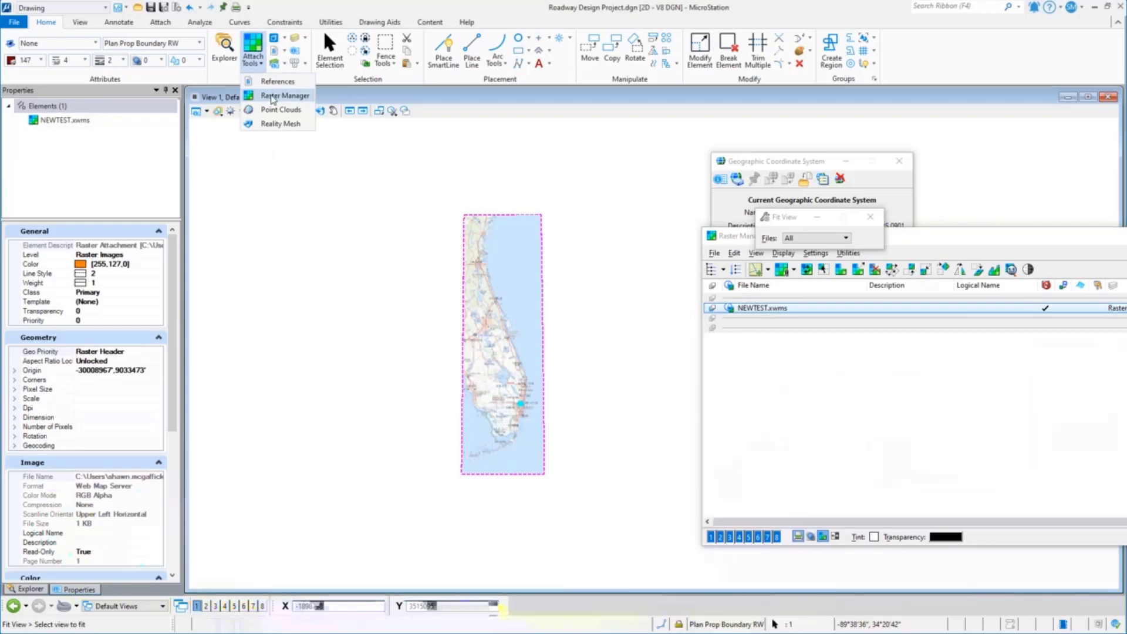
click(276, 81)
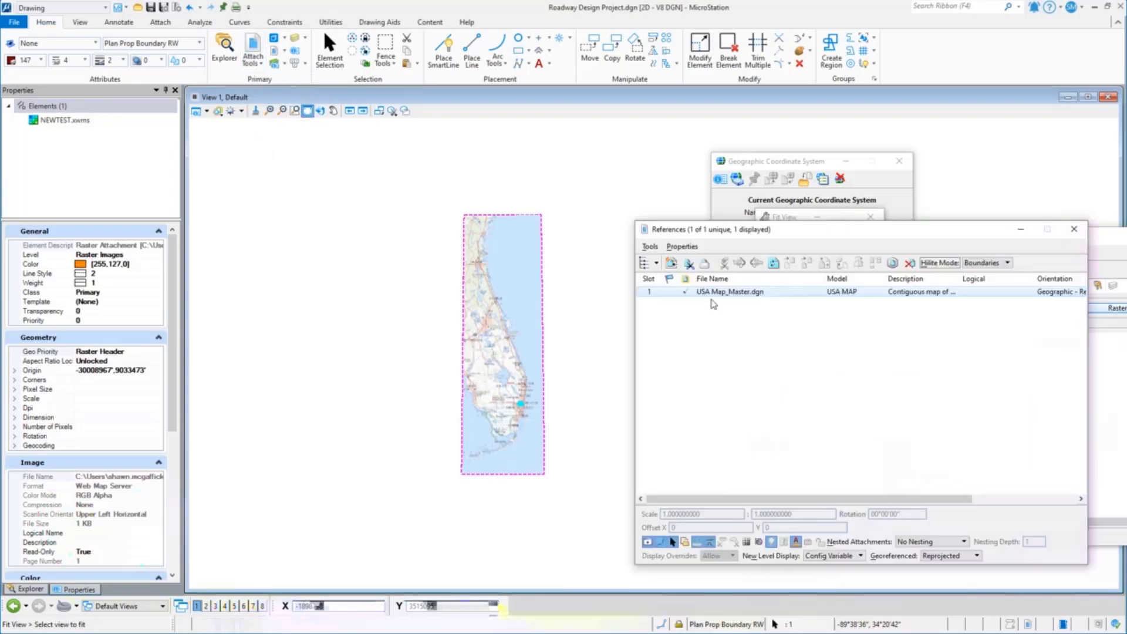
click(928, 541)
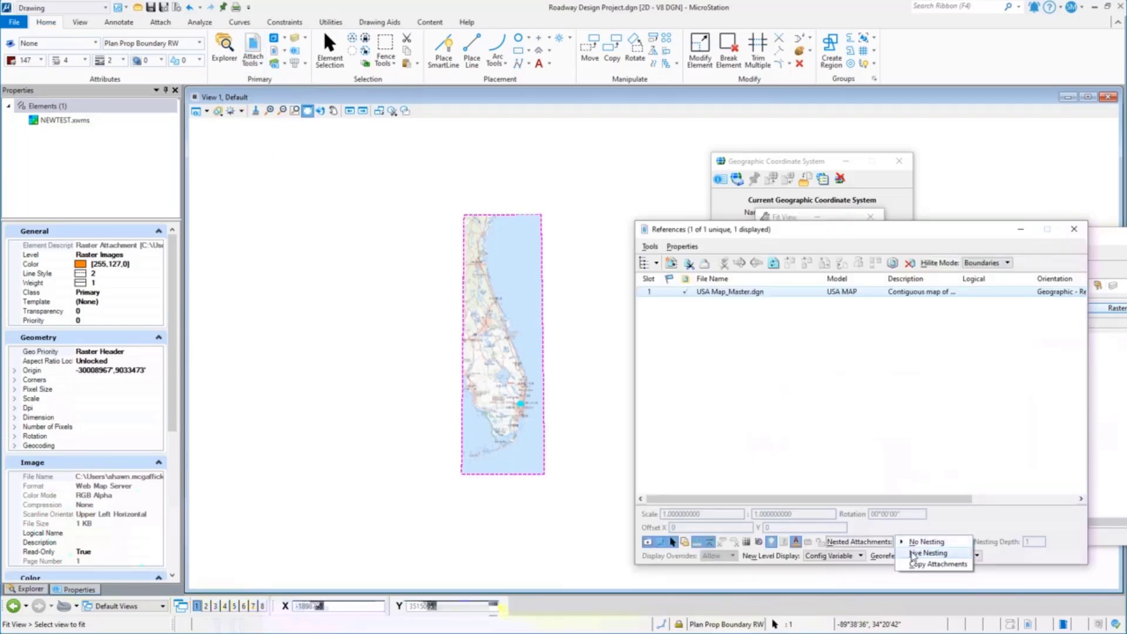
click(929, 553)
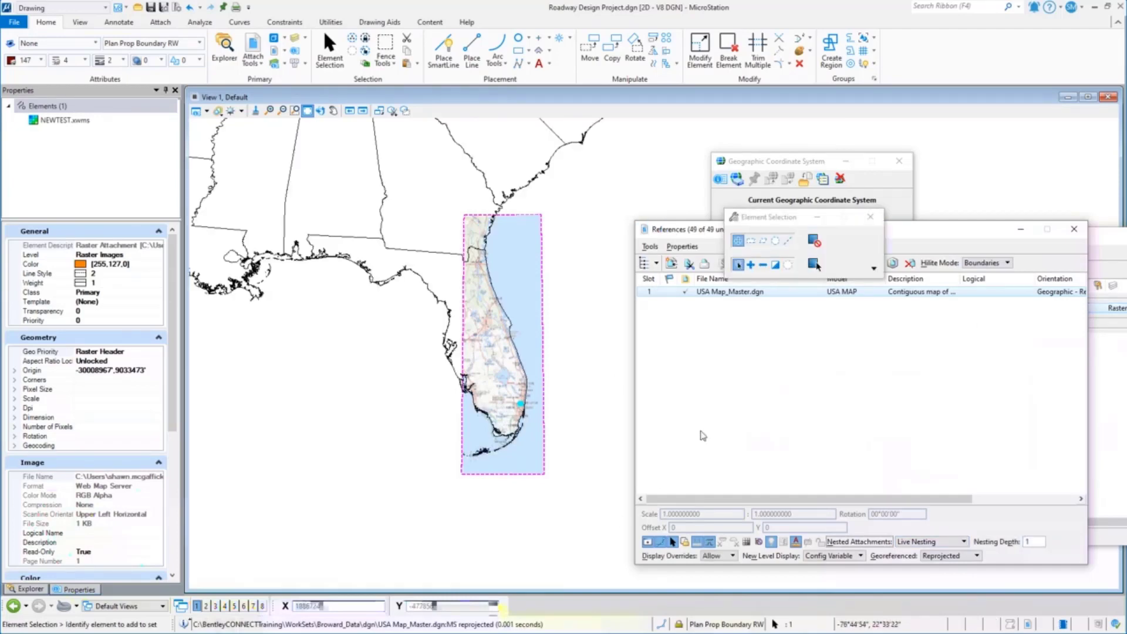
click(1073, 229)
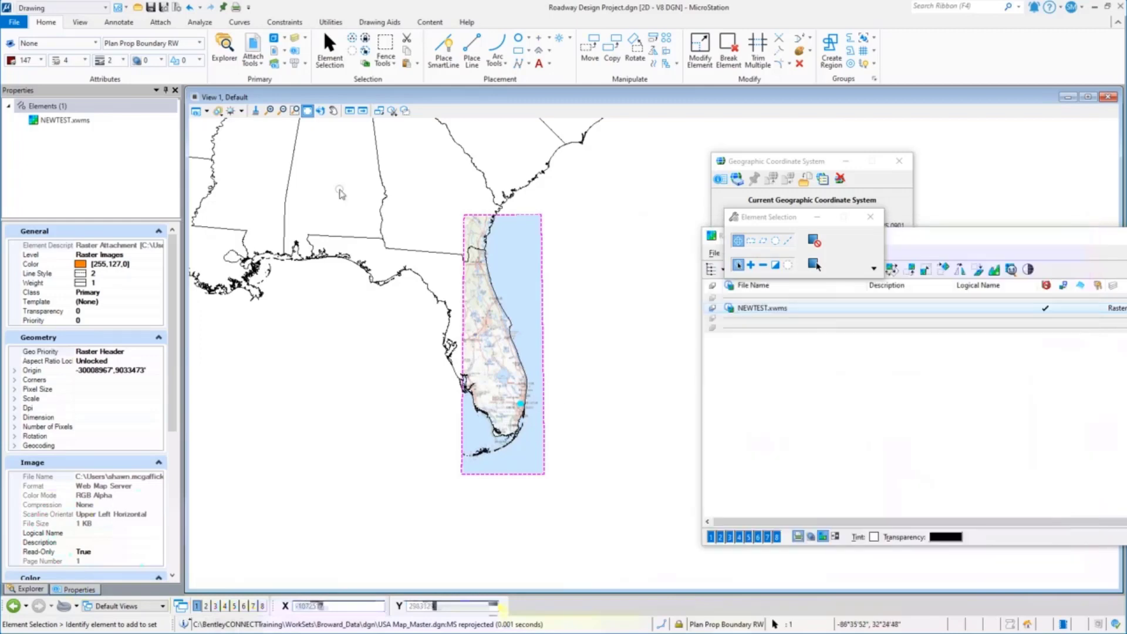
Zoom the view to the southeastern states around the Florida raster.
scroll(378, 378, down, 8)
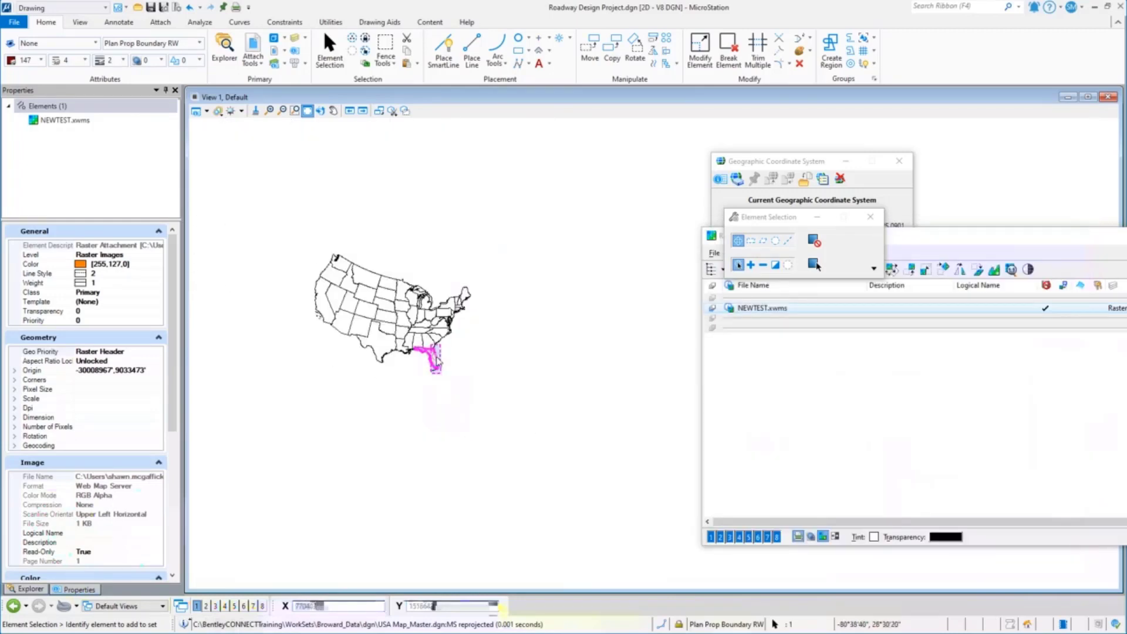
scroll(386, 347, up, 3)
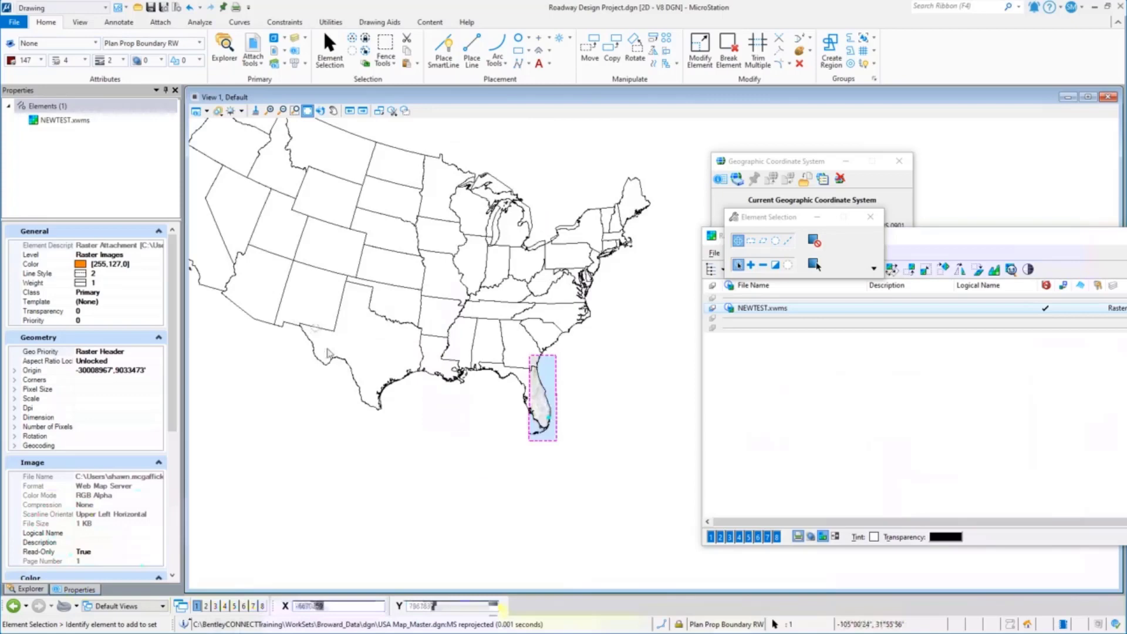
scroll(399, 418, down, 2)
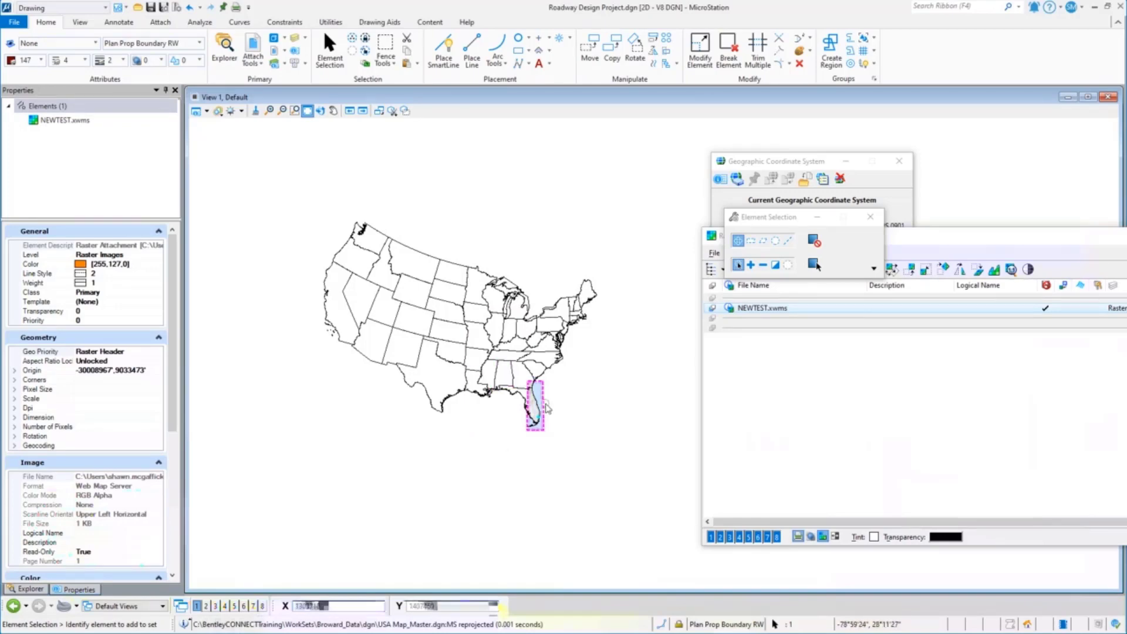
mouse_move(543, 405)
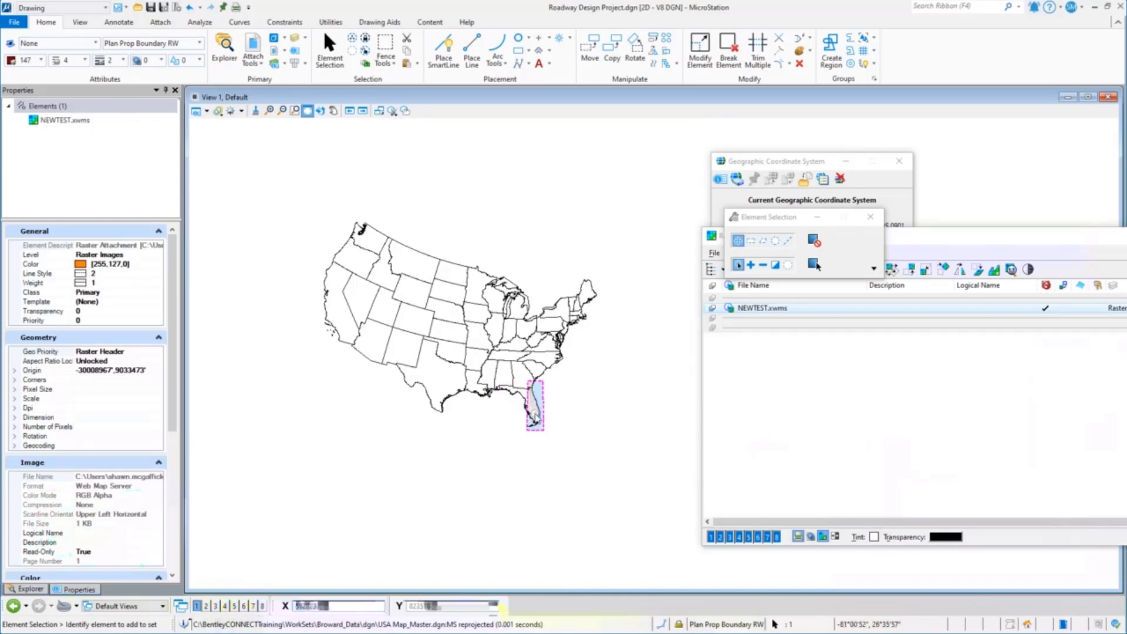
scroll(534, 418, up, 6)
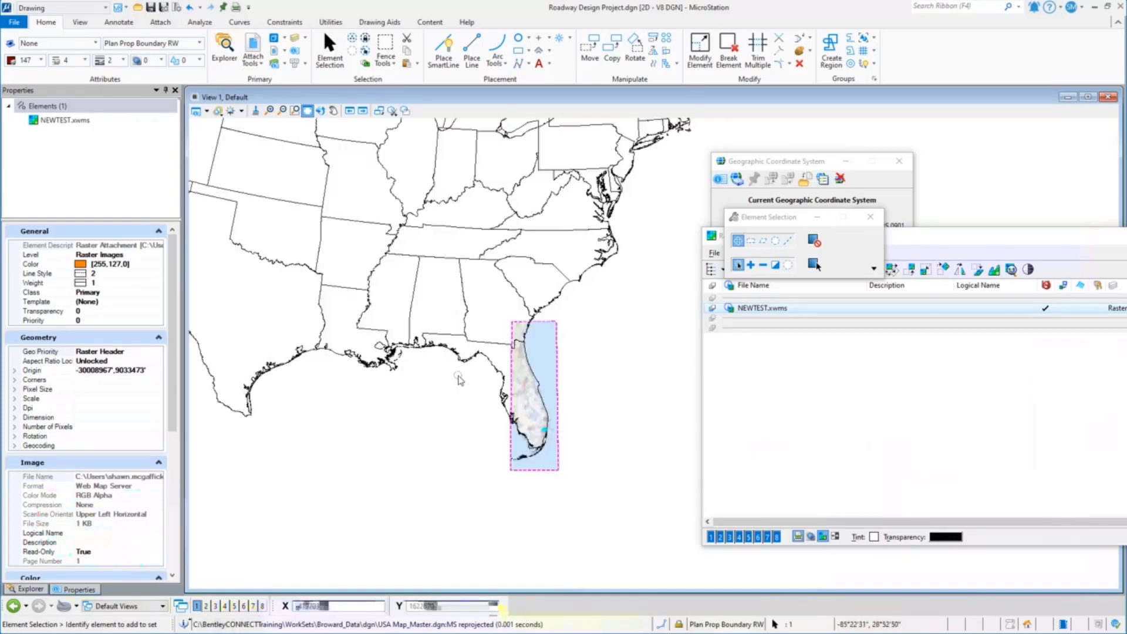
Open Edit WMS for NEWTEST.xwms and set its Range Method to Manual.
right_click(749, 312)
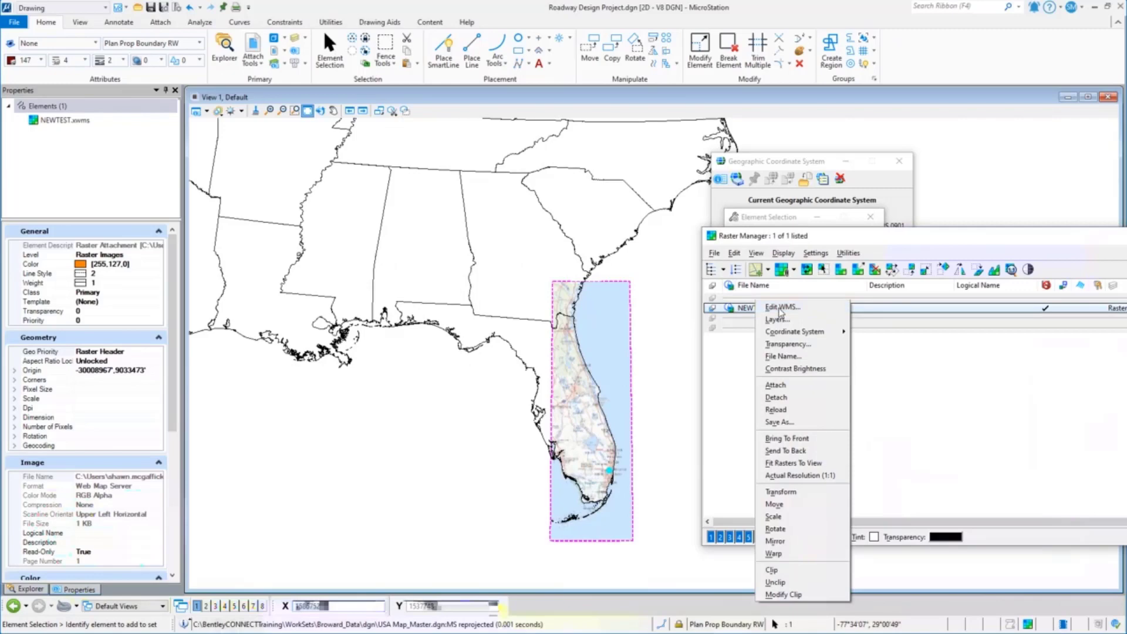
click(781, 308)
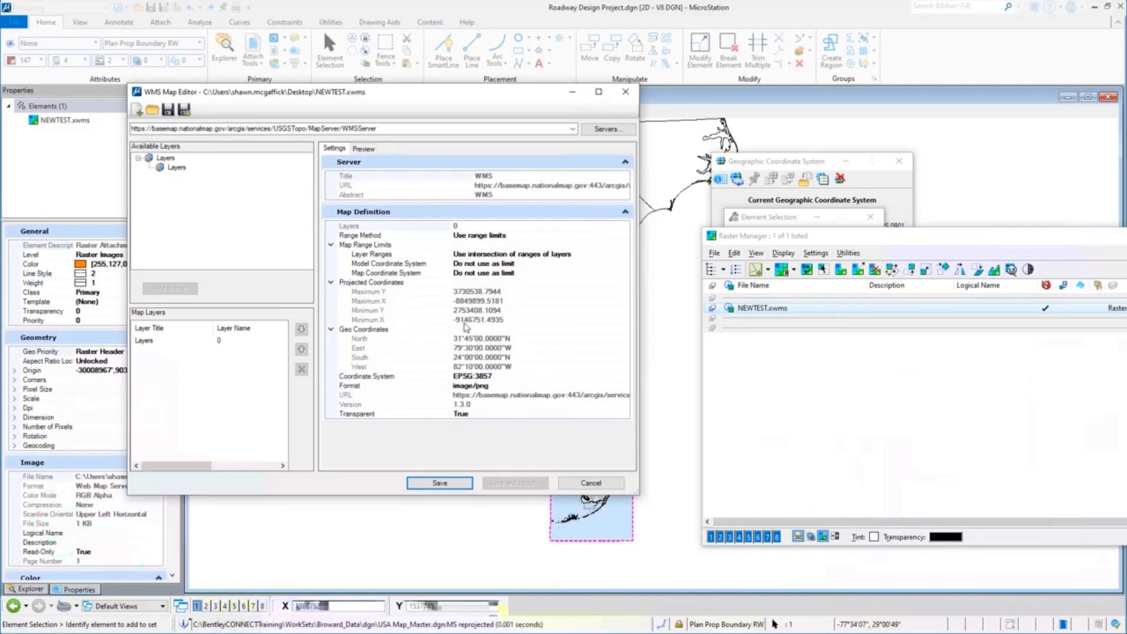
click(538, 235)
click(625, 235)
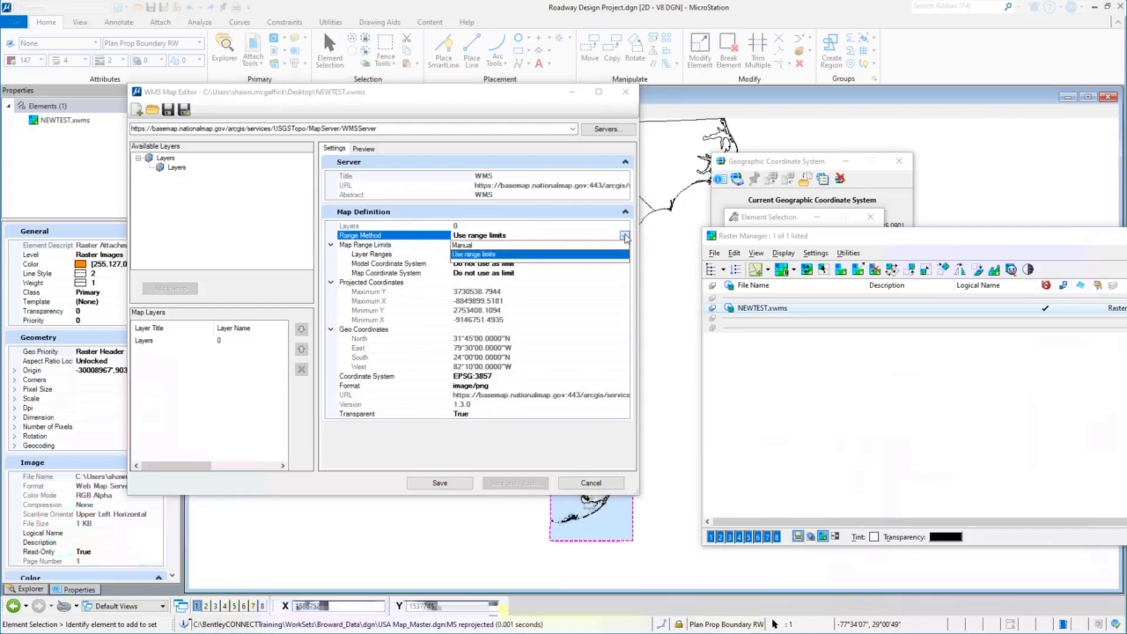
click(464, 245)
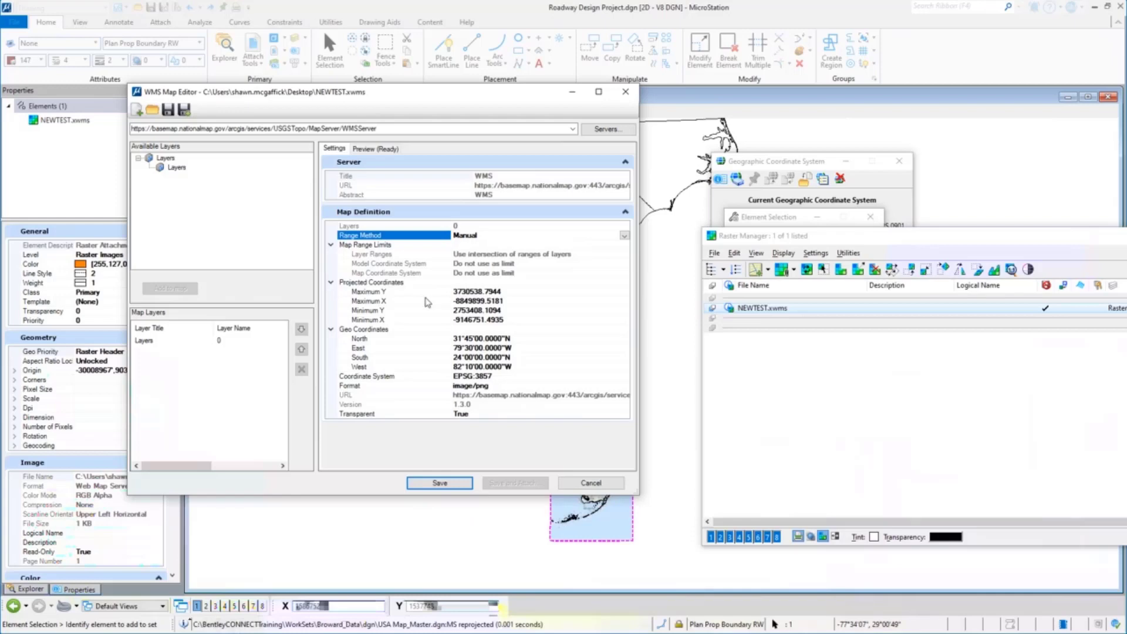
Enter Geo Coordinates North 31°30', East 79°W, keep South 24°, and West 88°W.
click(521, 341)
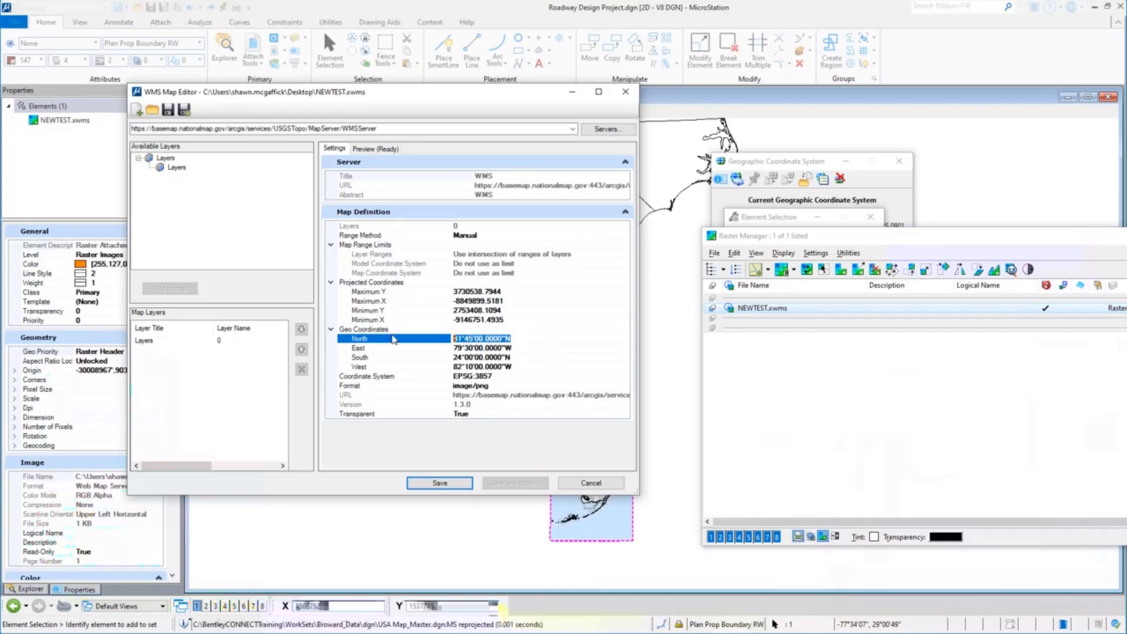
text(31°30'n)
click(446, 348)
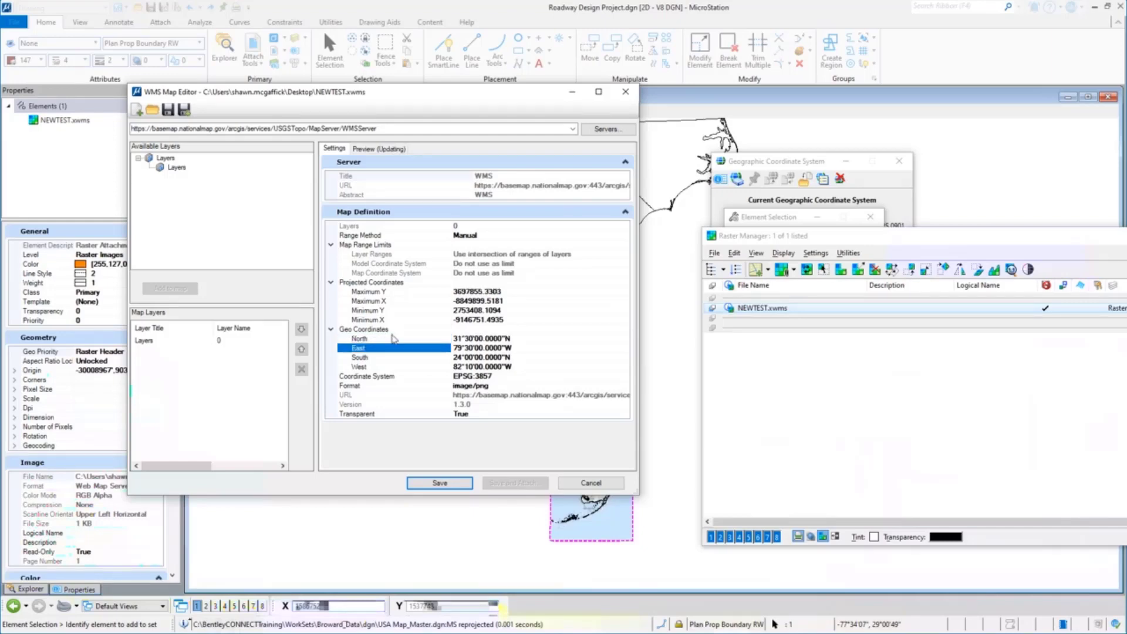
click(524, 348)
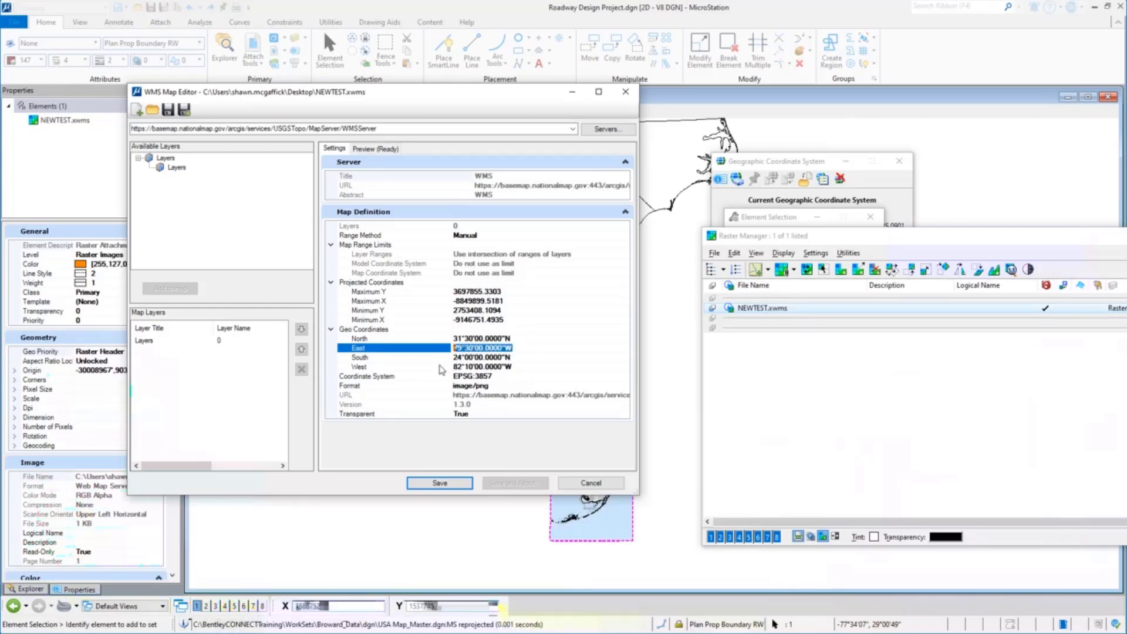
text(79w)
click(504, 358)
click(518, 356)
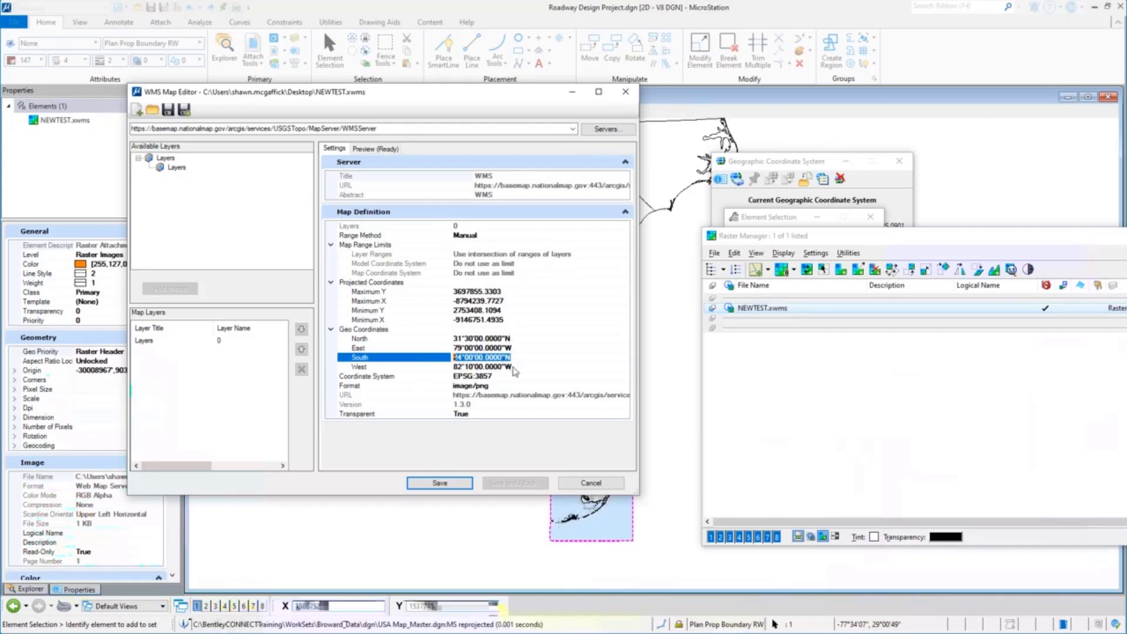
click(461, 367)
click(461, 368)
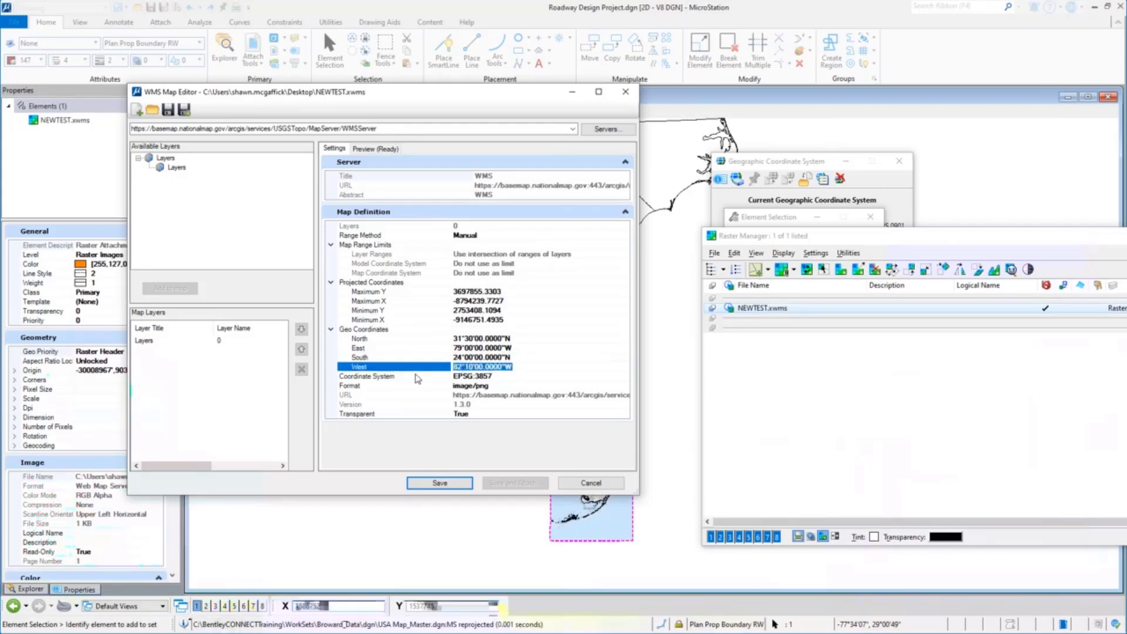
text(88w)
click(417, 379)
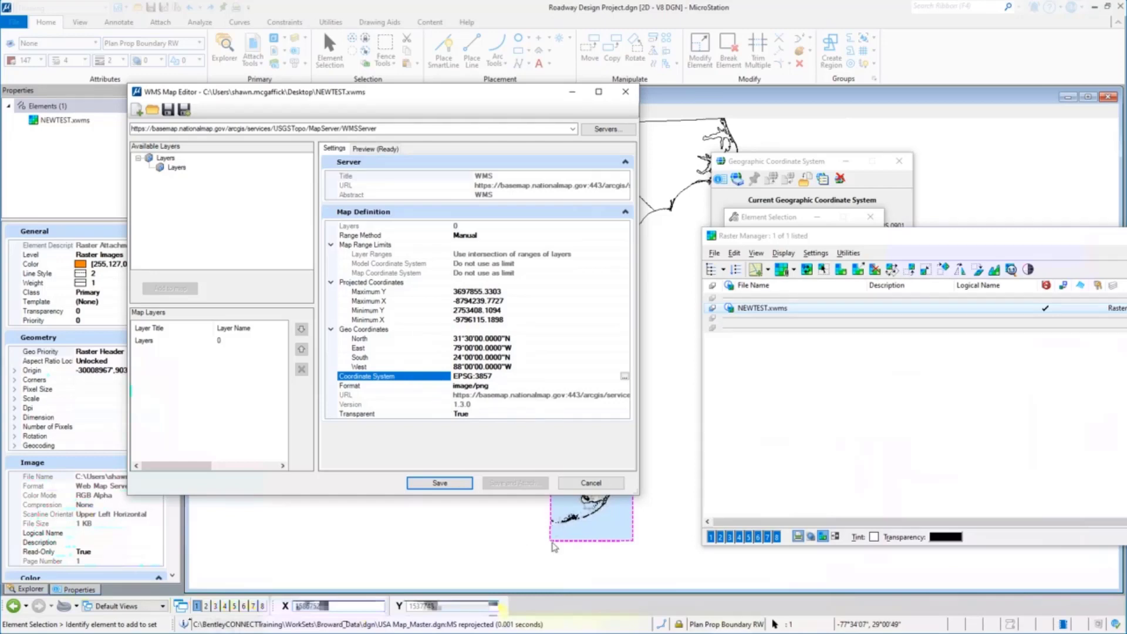
Preview the map with the new limits and save the WMS settings.
click(375, 151)
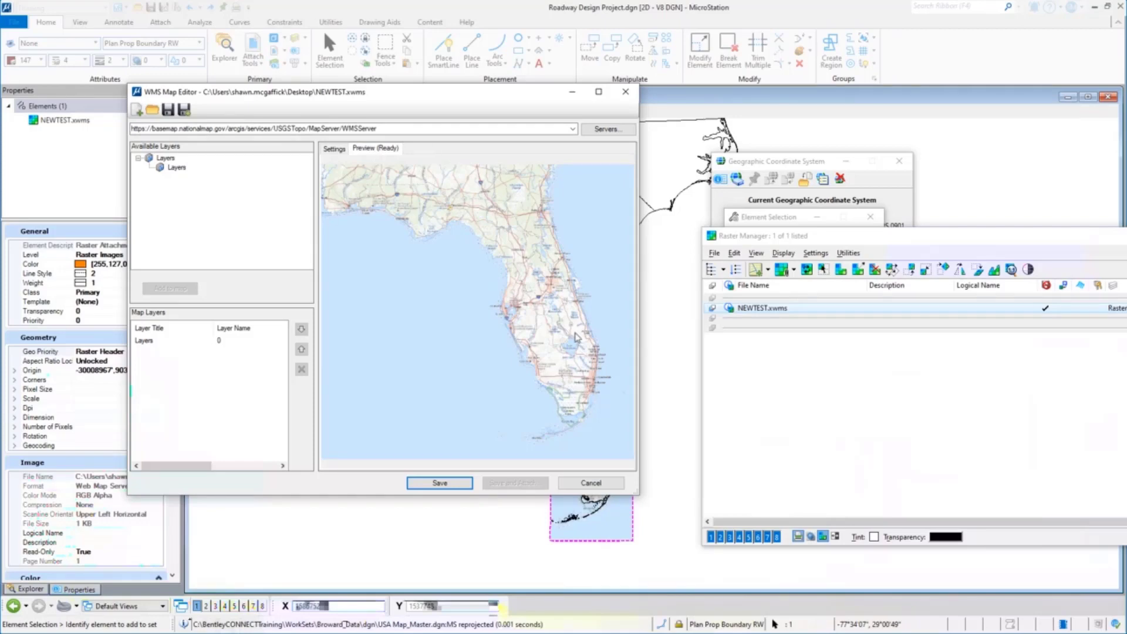
click(439, 484)
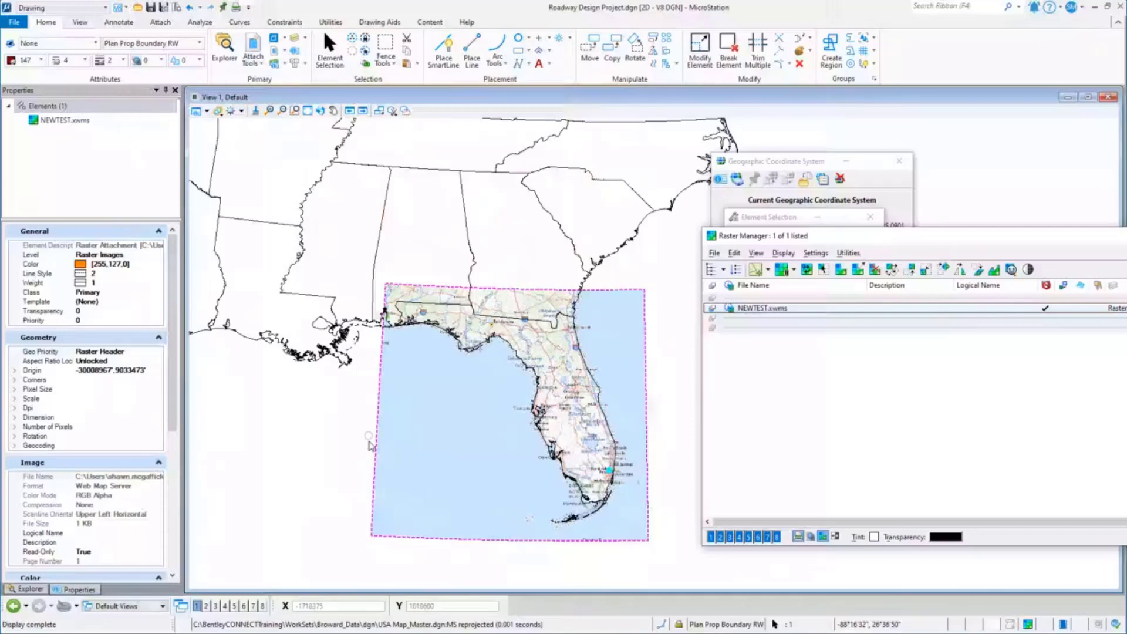
Zoom in on the Plantation roadway linework until the topo map renders sharply.
scroll(601, 476, up, 4)
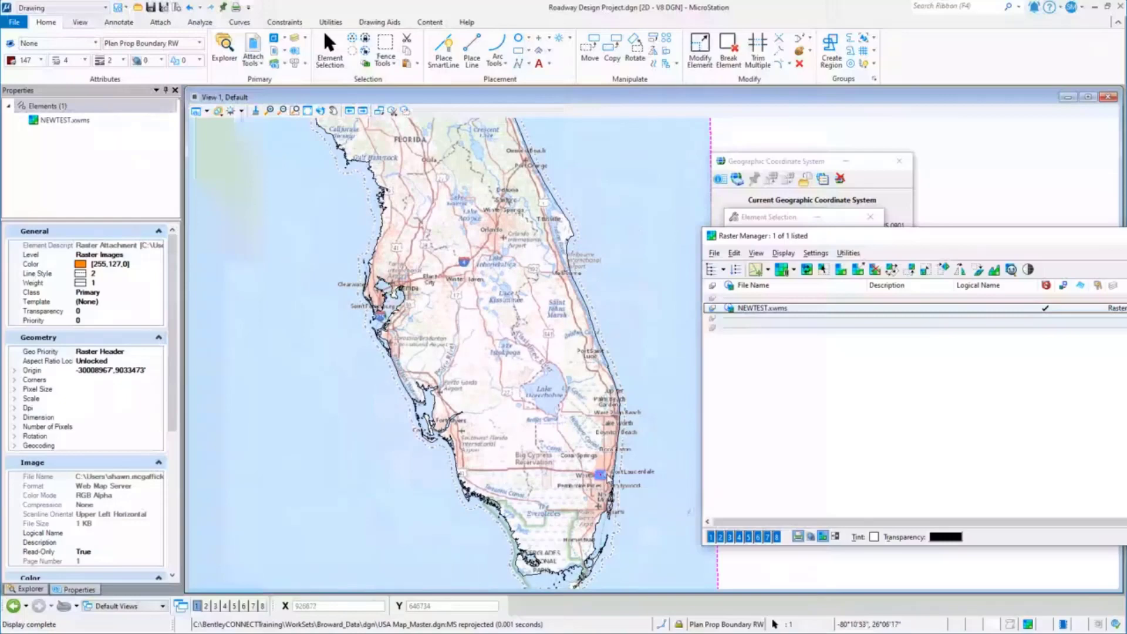
scroll(607, 478, up, 4)
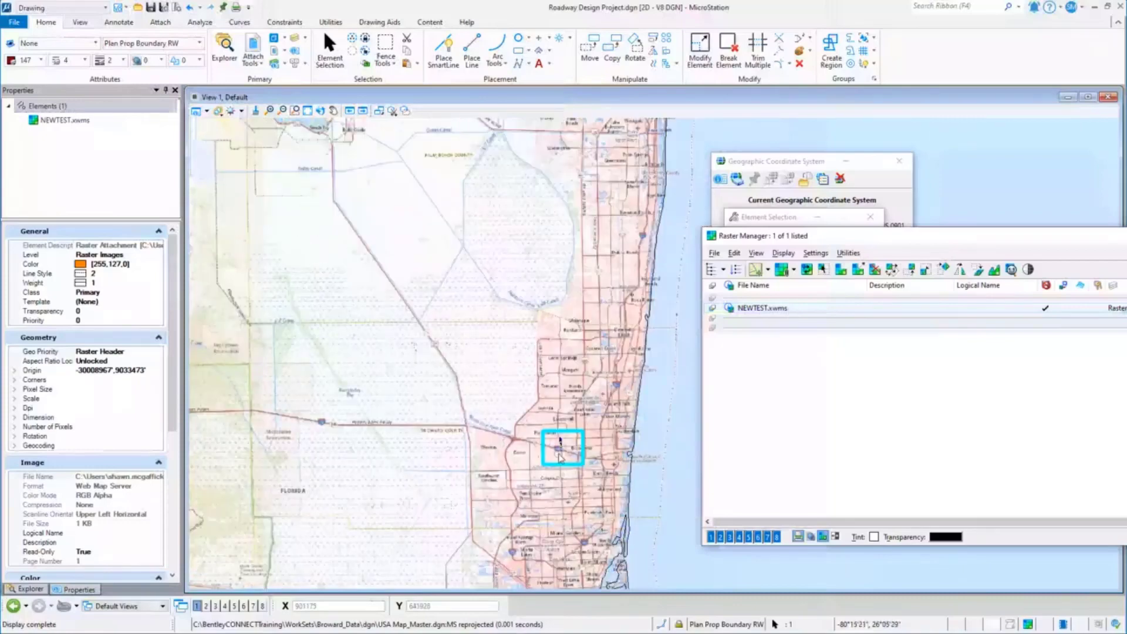
scroll(566, 456, up, 4)
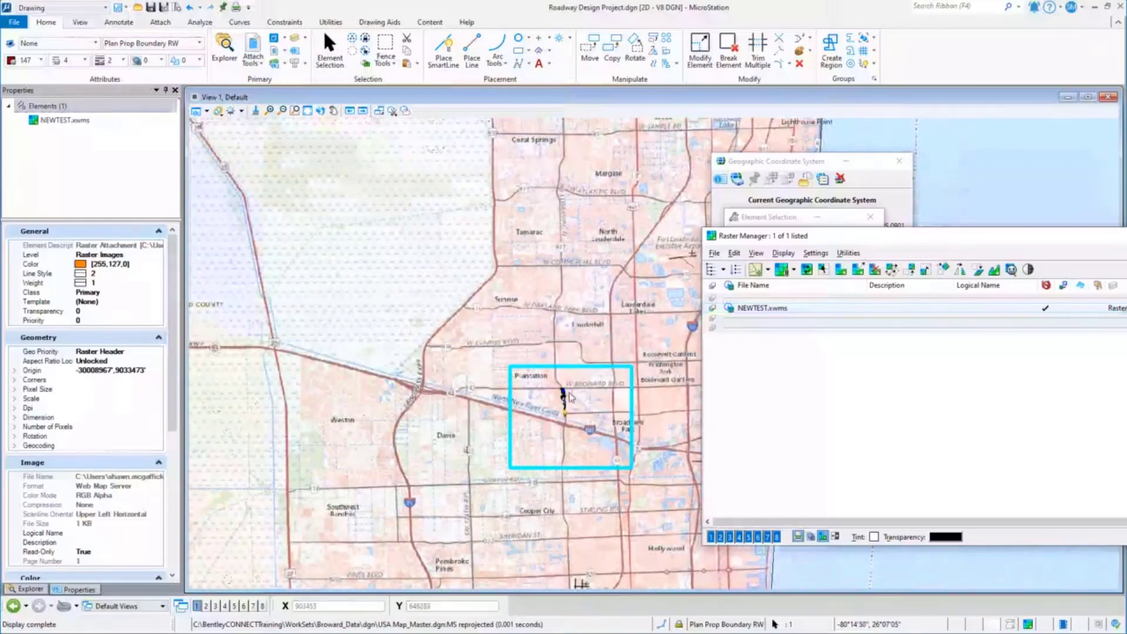
scroll(564, 402, up, 5)
scroll(561, 407, up, 3)
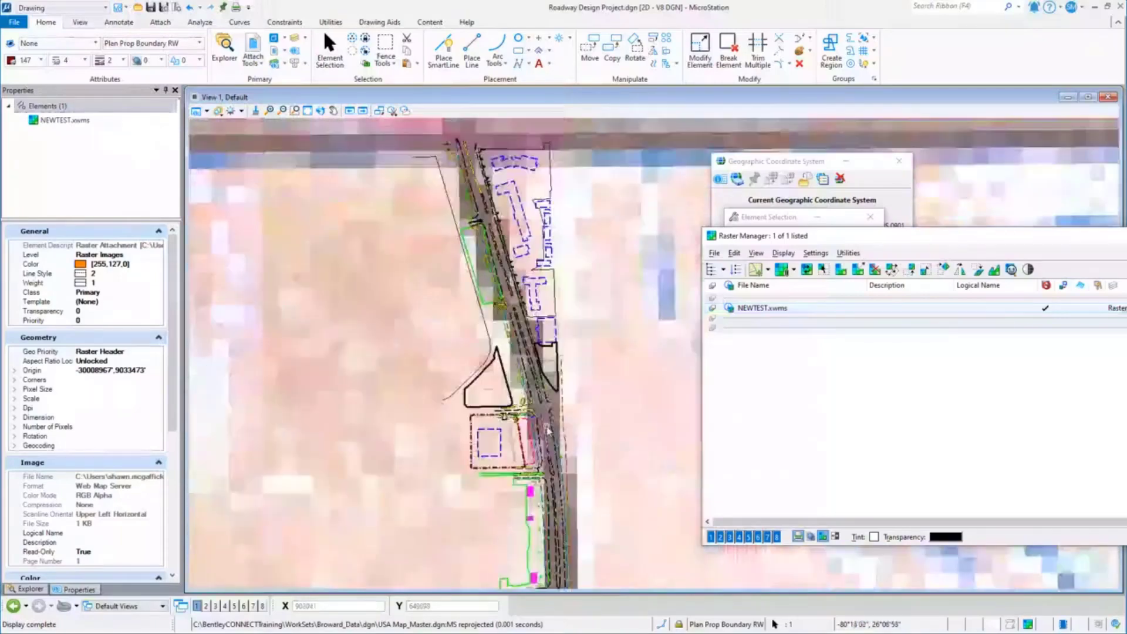
scroll(534, 390, down, 3)
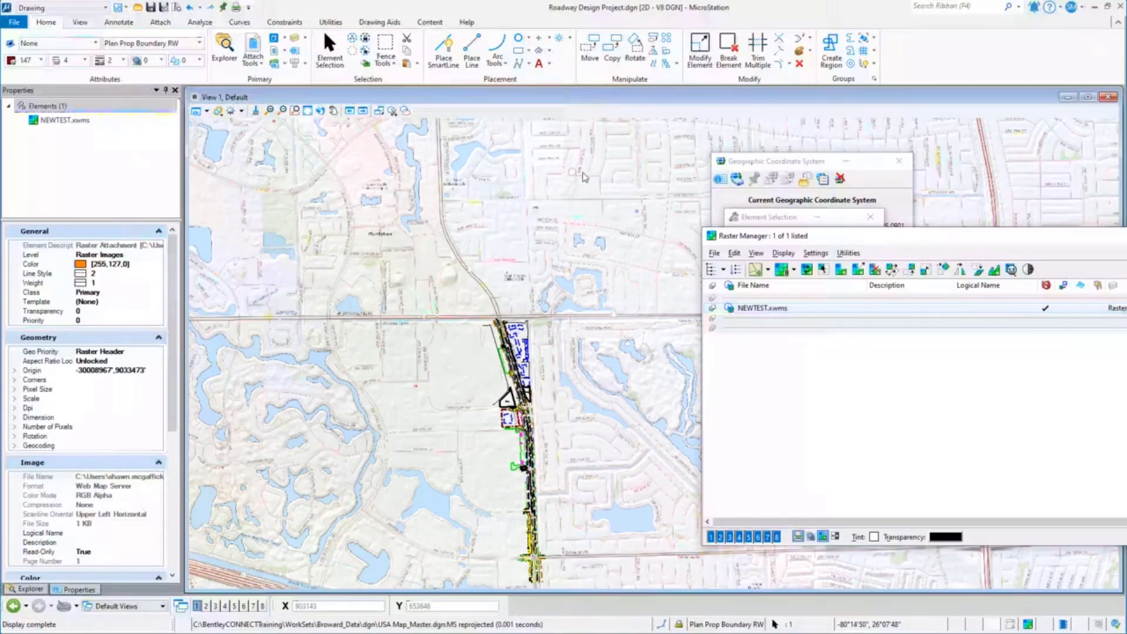
Edit NEWTEST.xwms's WMS limits, setting North to 26°08'02"N and East to 80°12'23"W.
right_click(763, 308)
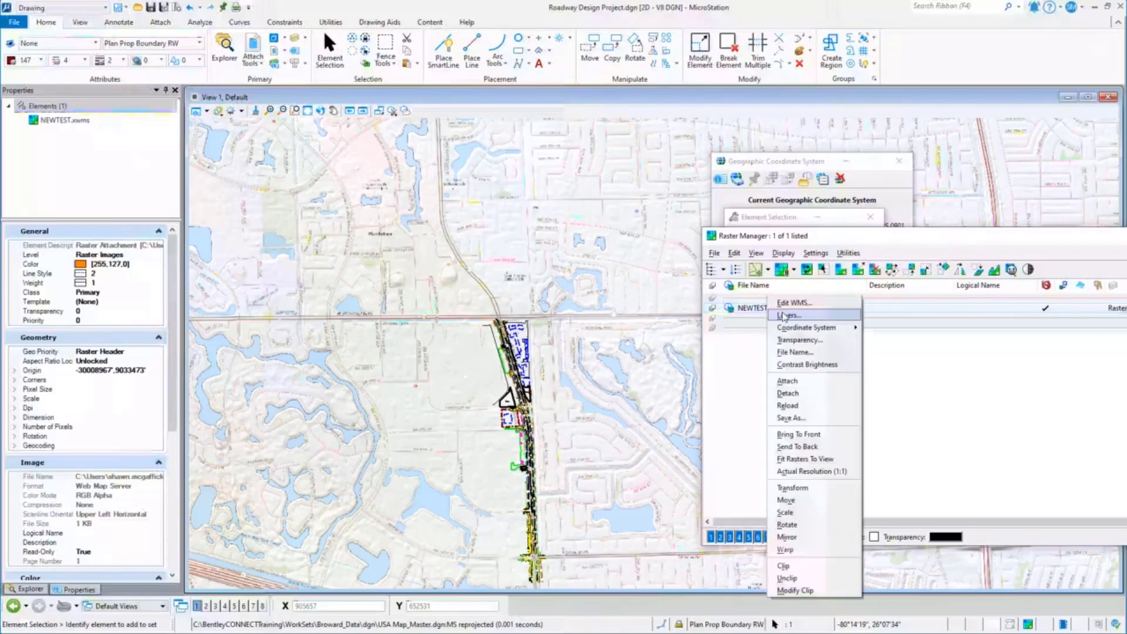
key(Escape)
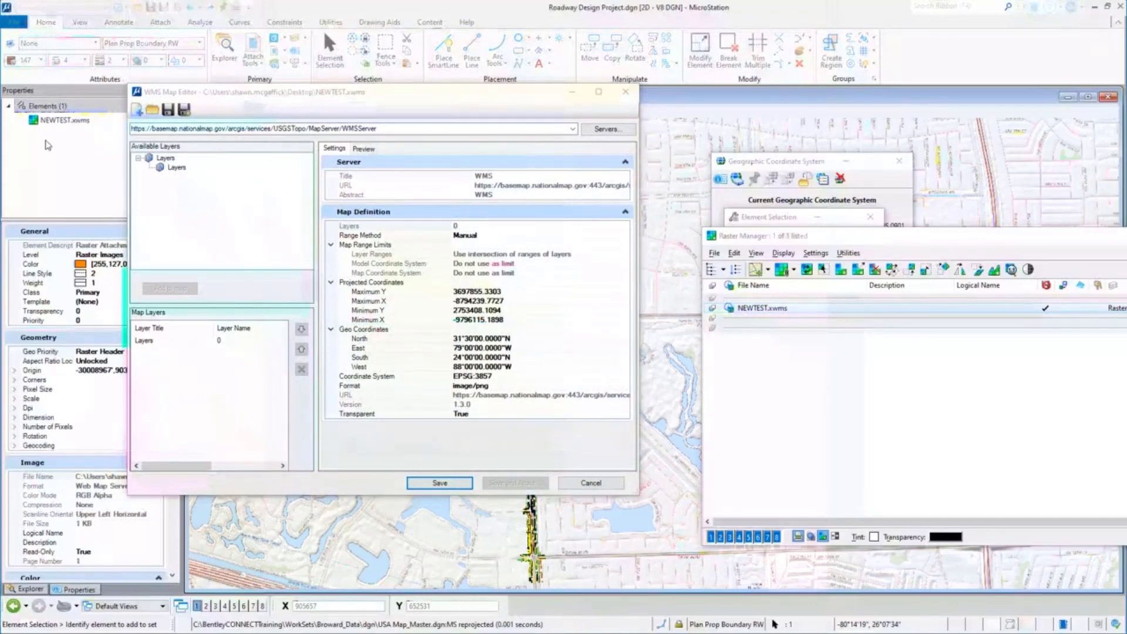
click(516, 339)
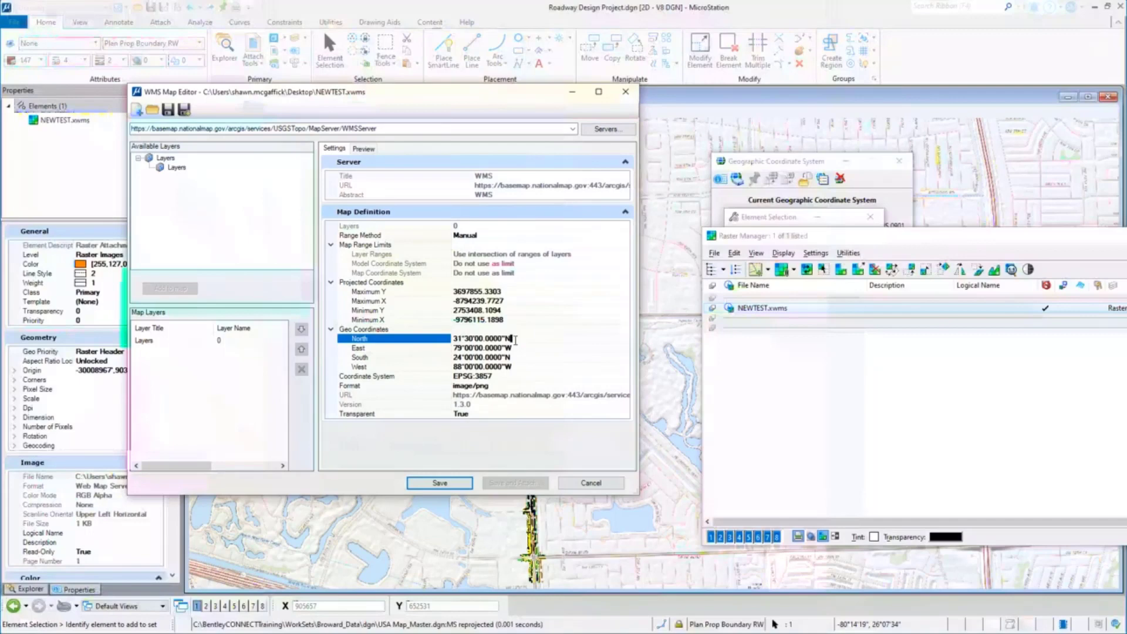
click(513, 339)
text(26°08'02.0000"N)
key(Return)
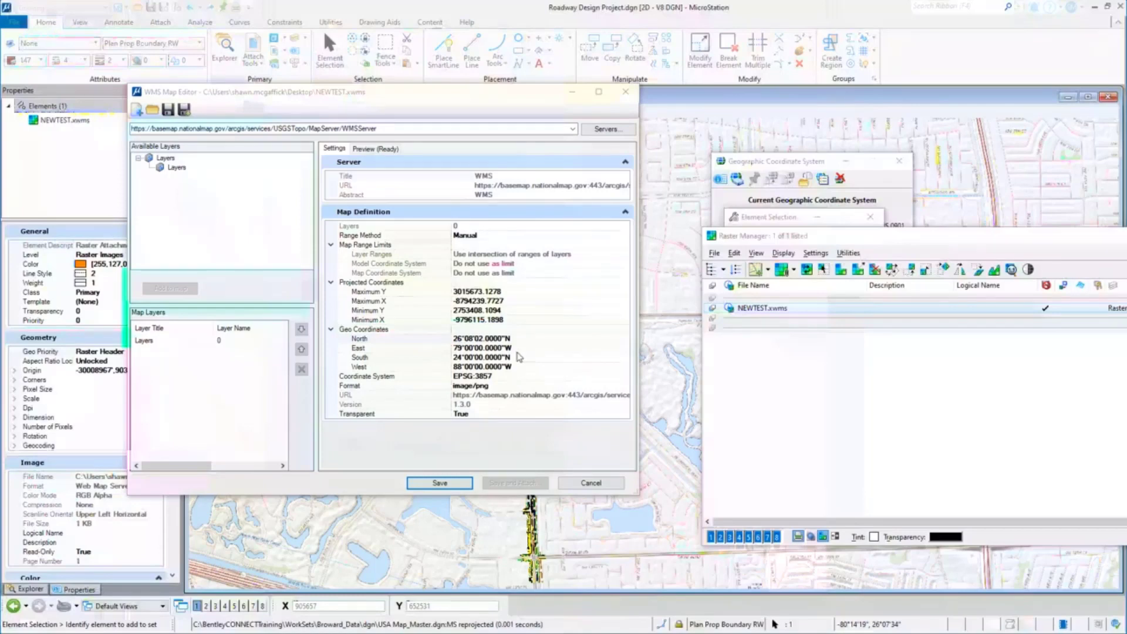
click(517, 348)
text(80°12'23.0000"W)
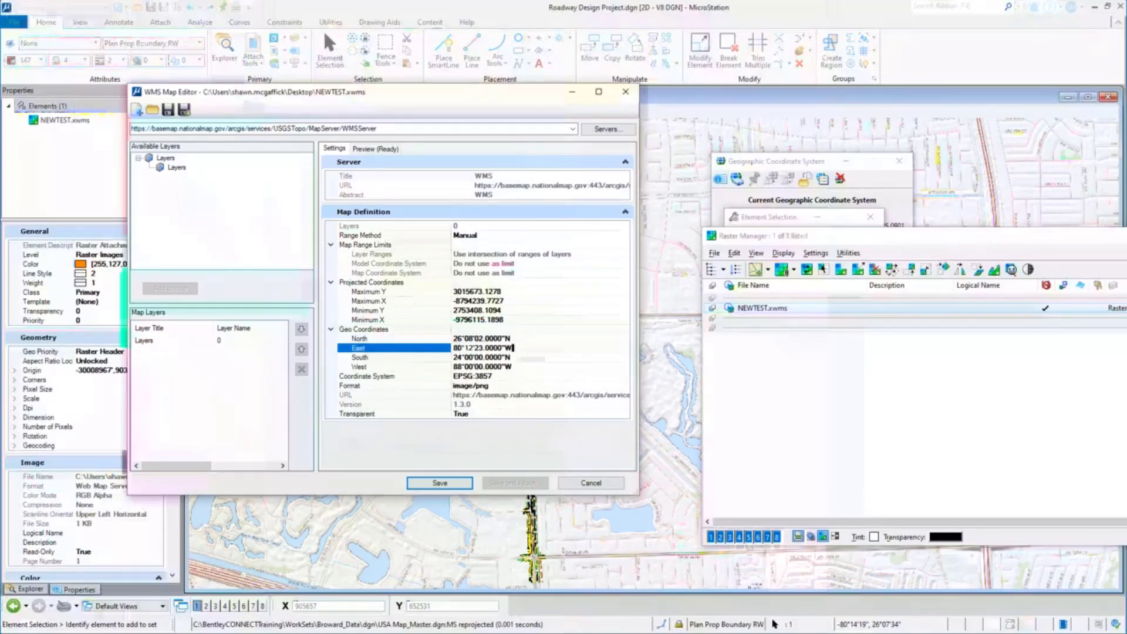
key(Return)
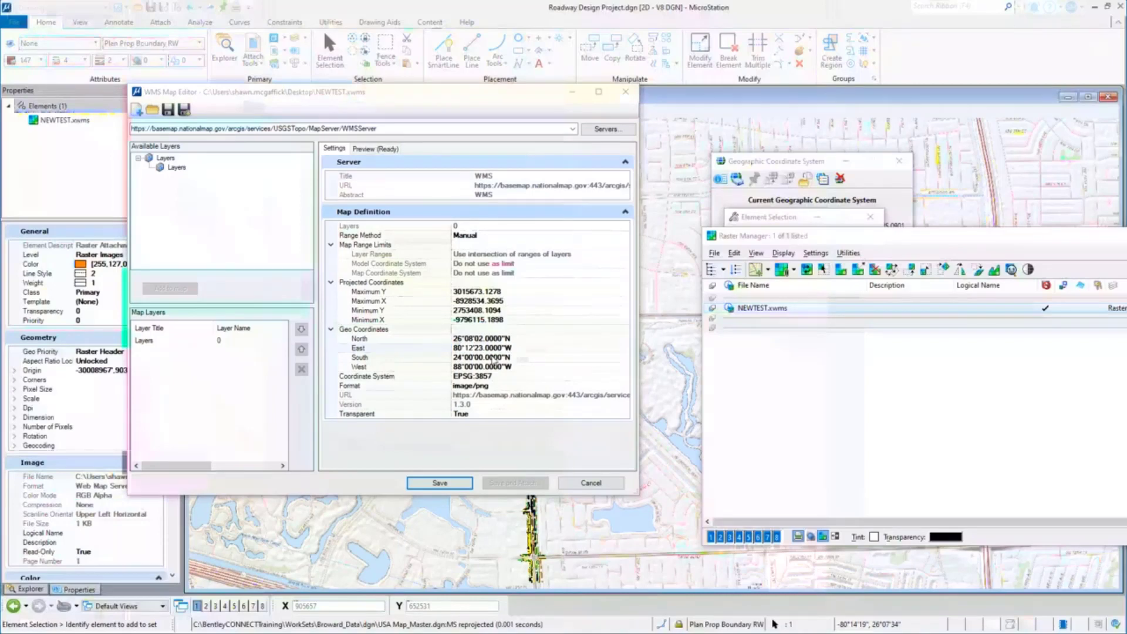
Set South to 26°04'20"N and West to 80°17'12"W, preview, and save the map.
click(519, 357)
key(ctrl+a)
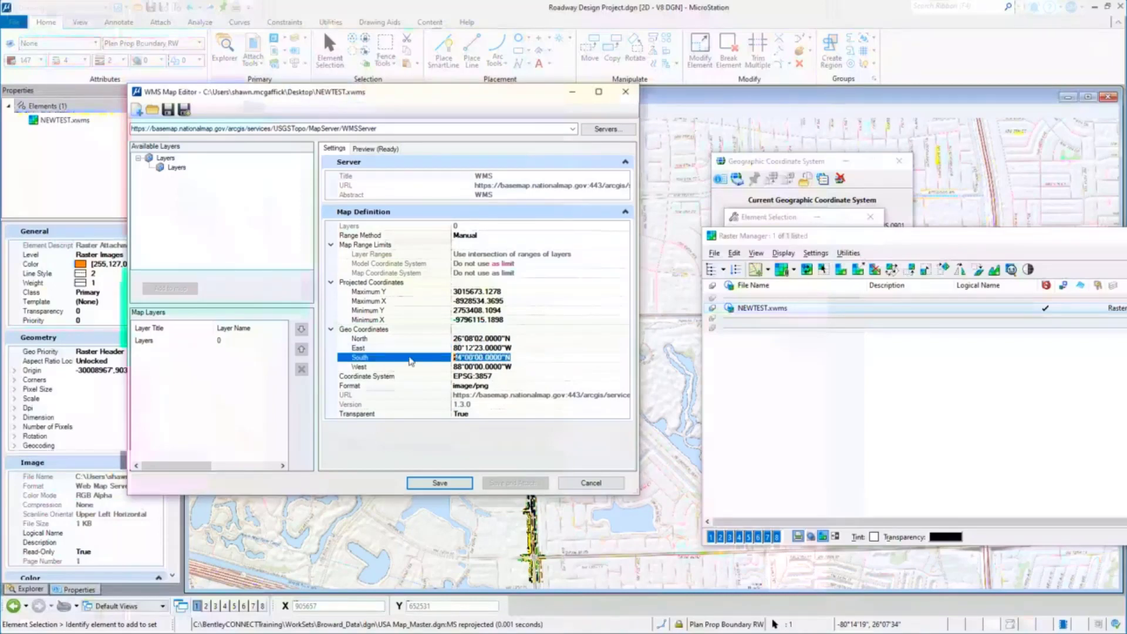
text(26°04'20.0000"N)
key(Return)
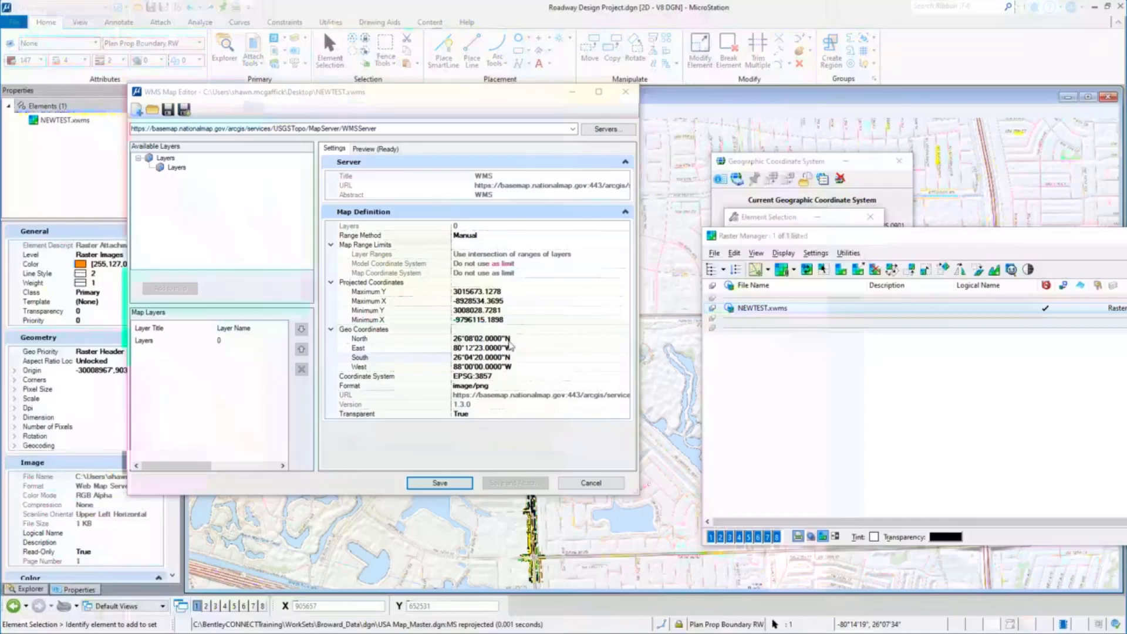
click(358, 367)
text(80°17'12.0000"W)
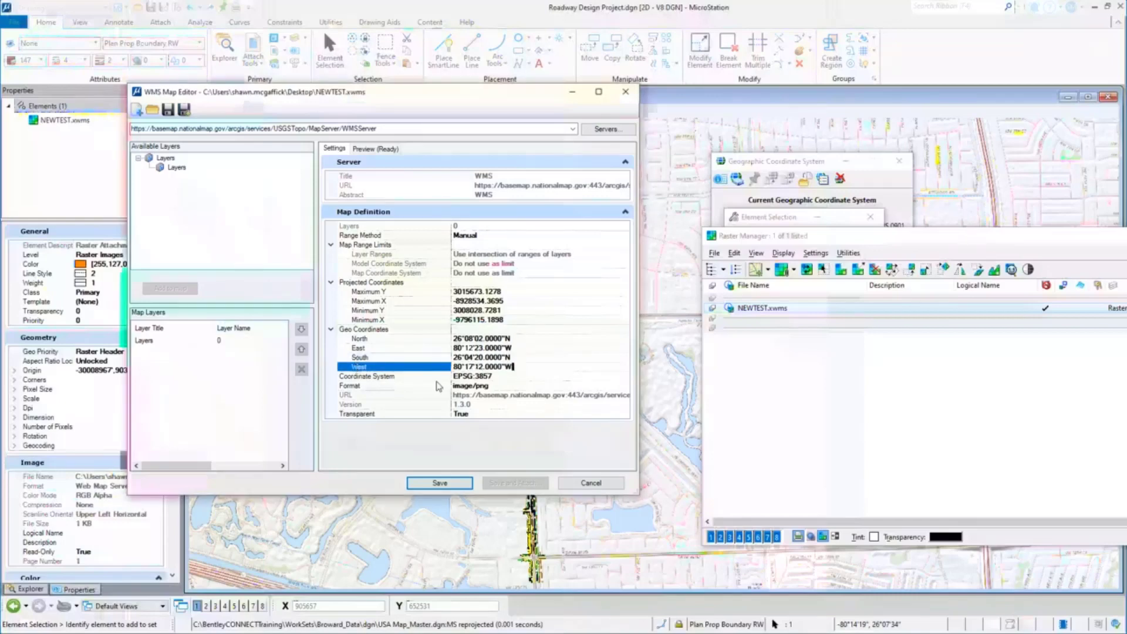
click(397, 150)
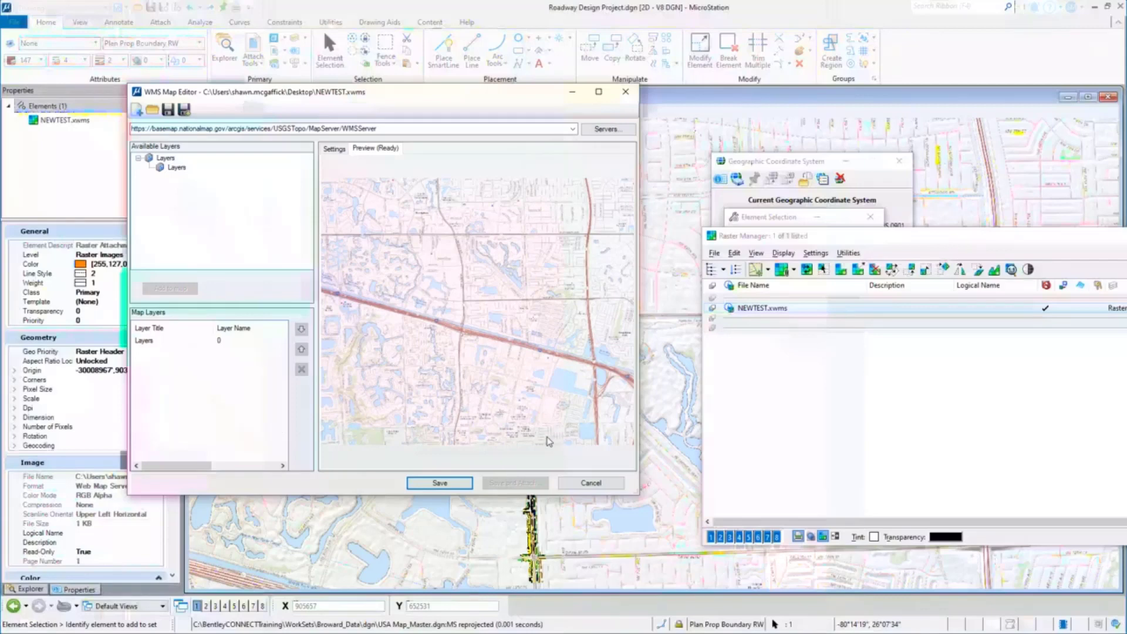
click(448, 484)
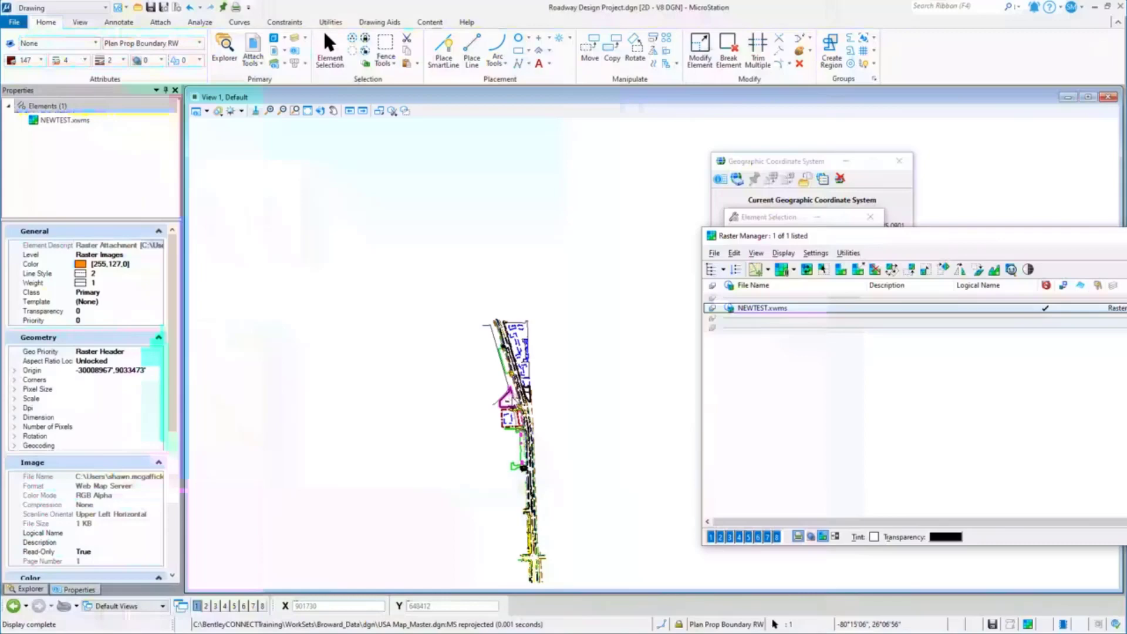
Inspect the trimmed raster extent, select NEWTEST.xwms, and move Raster Manager lower left.
scroll(446, 346, down, 3)
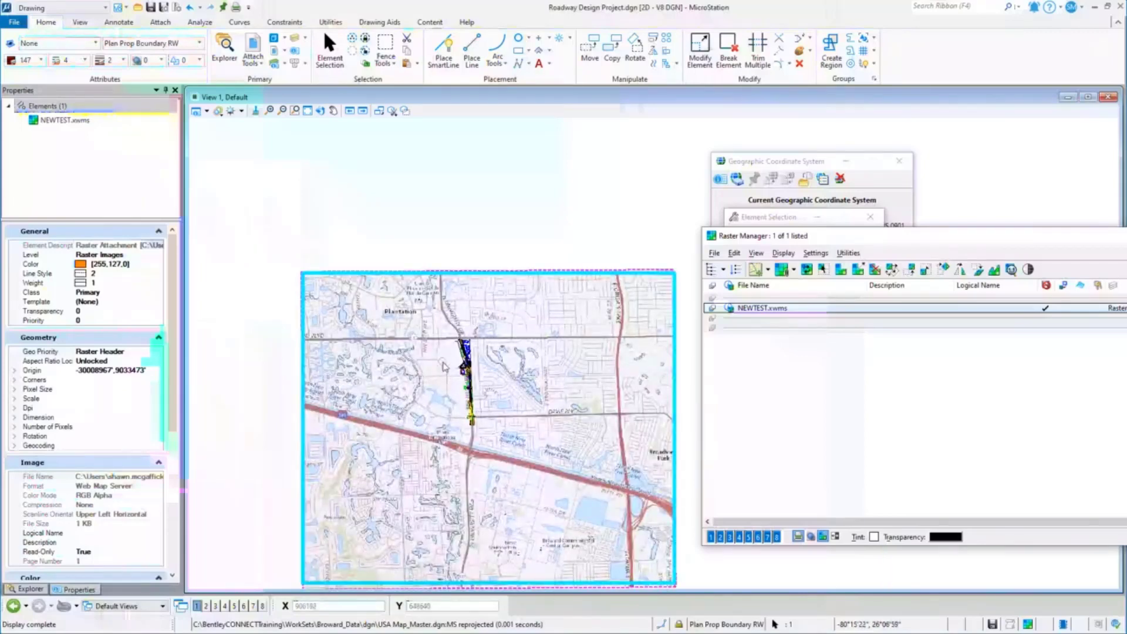
scroll(455, 366, up, 2)
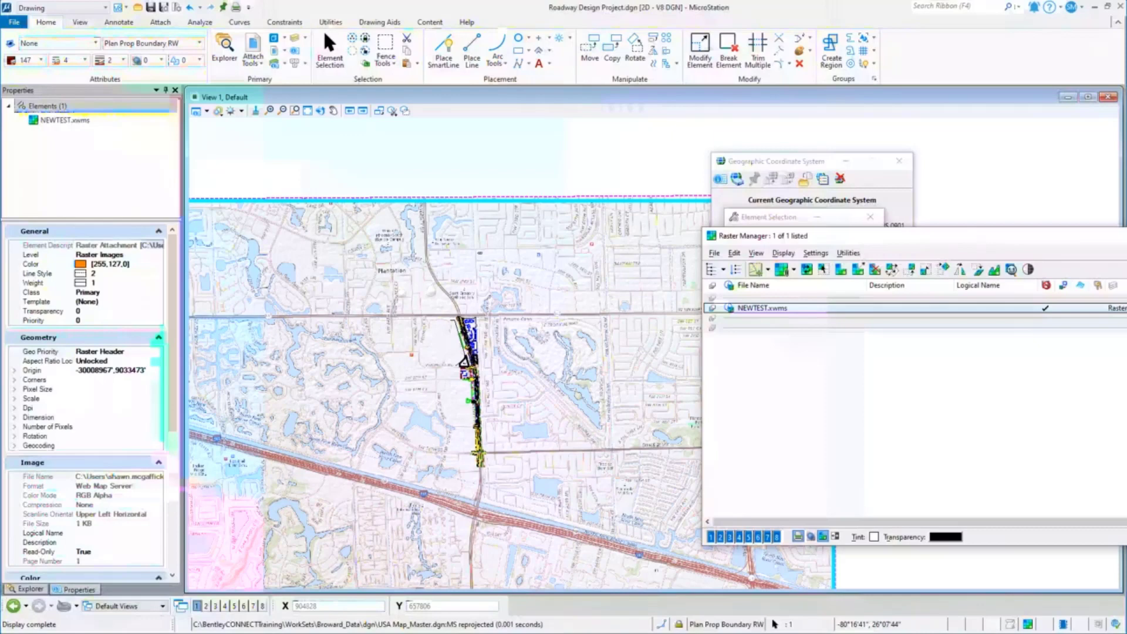
click(813, 308)
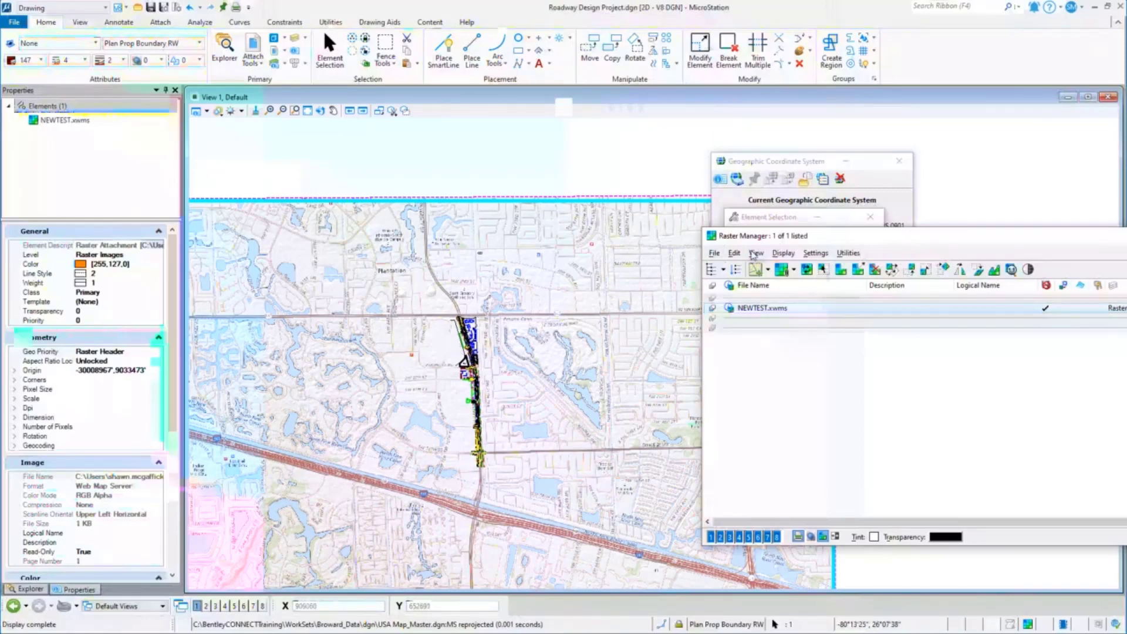
drag(753, 235, 712, 274)
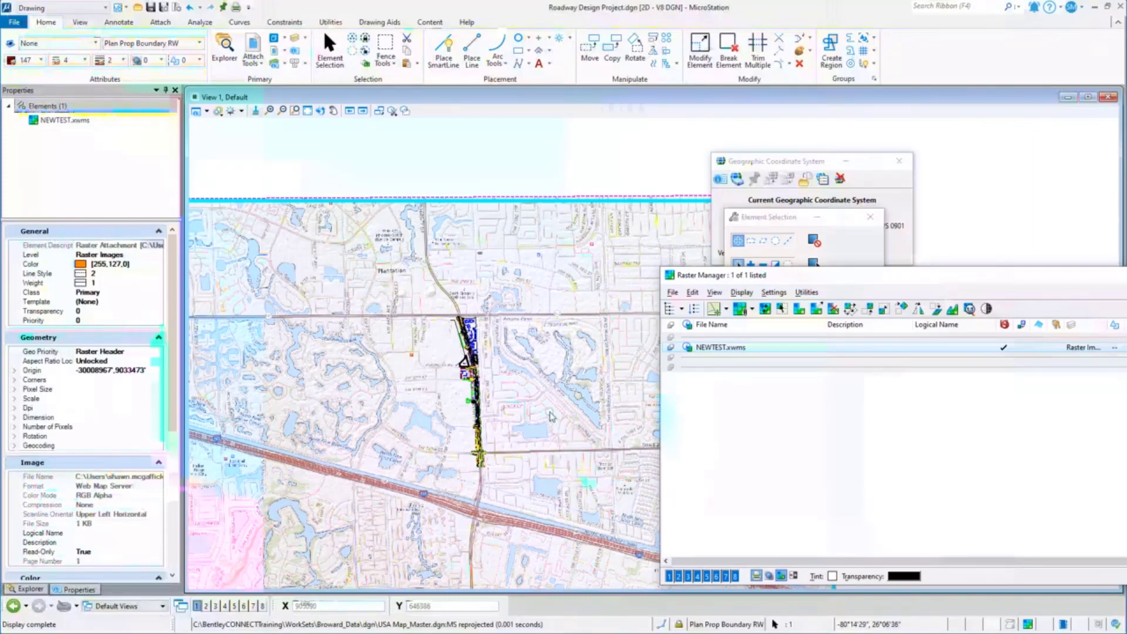
Move the coordinate system details to the upper left and enable Running Coordinates in the status bar.
click(758, 171)
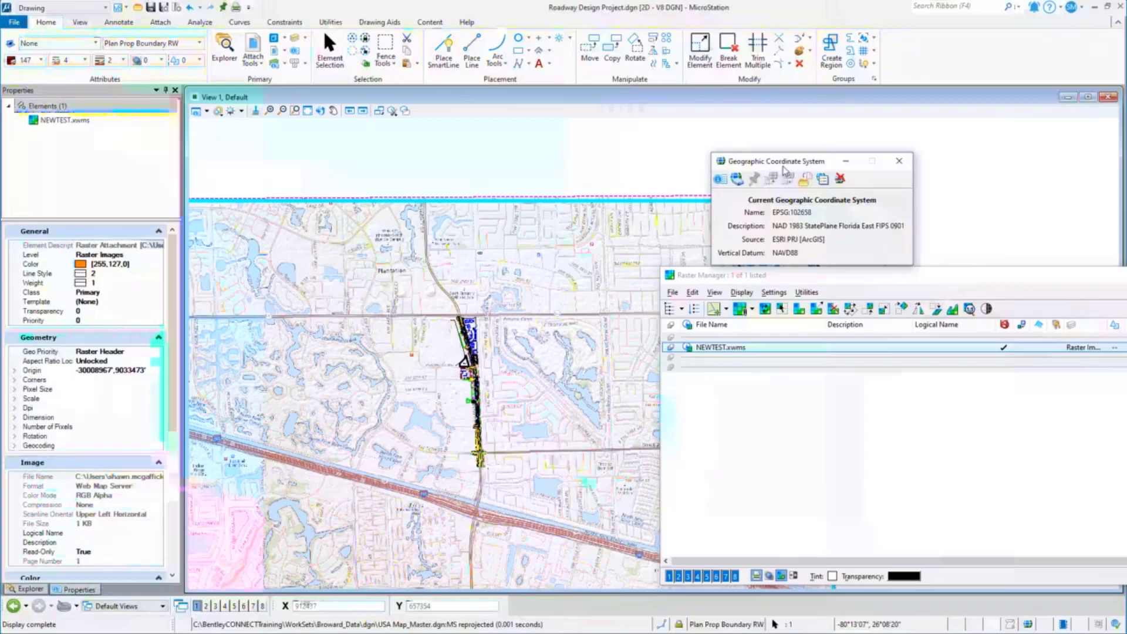
drag(787, 166, 290, 135)
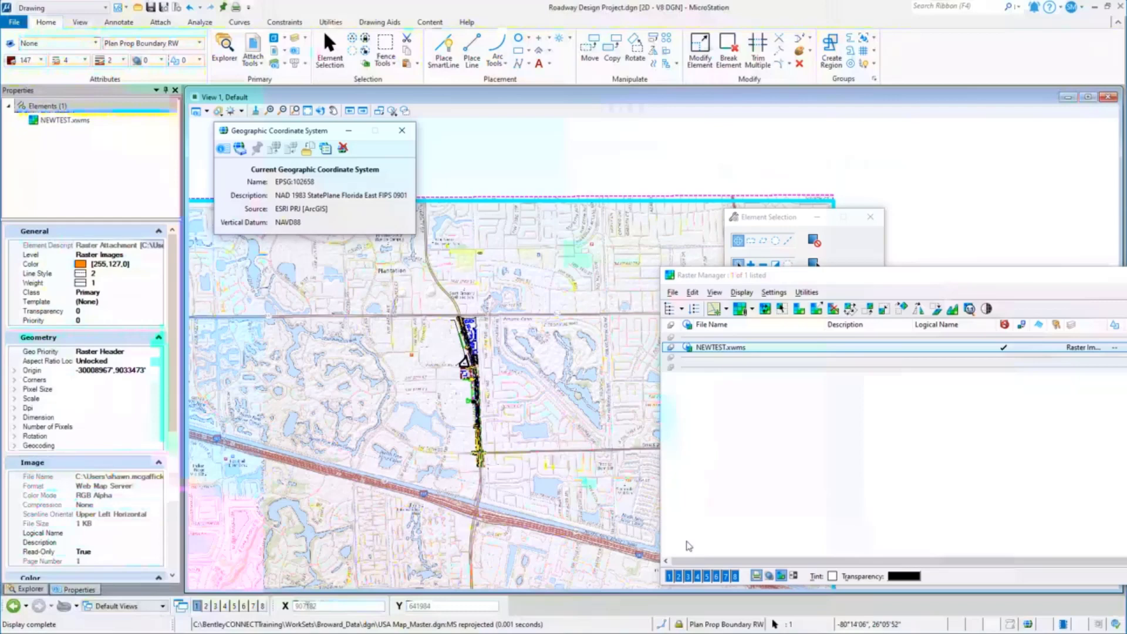
right_click(853, 630)
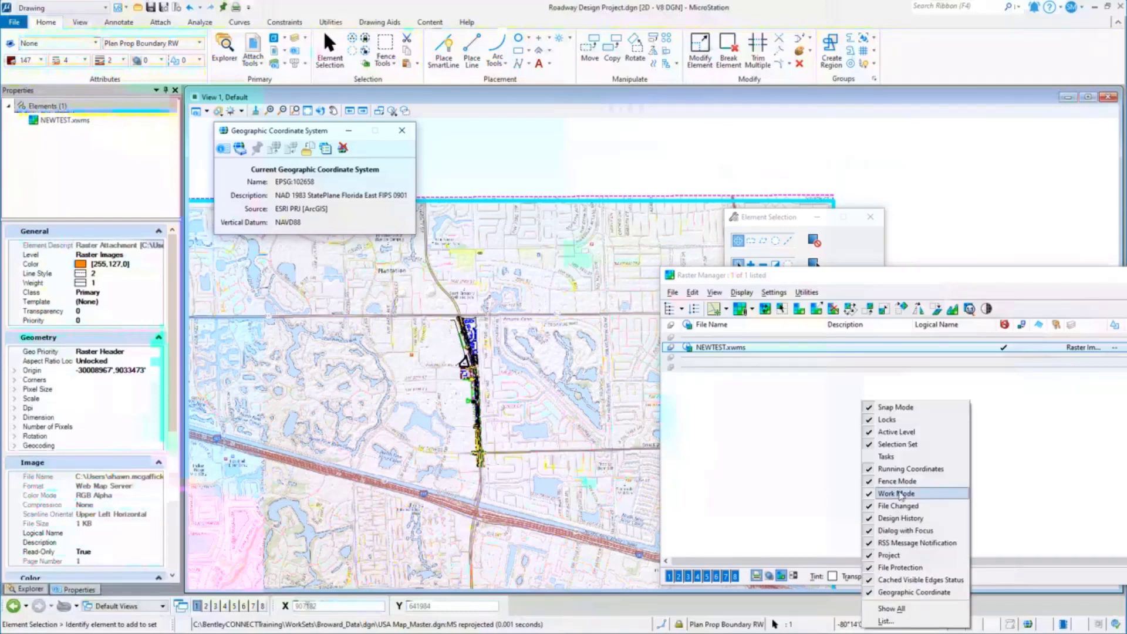
click(902, 469)
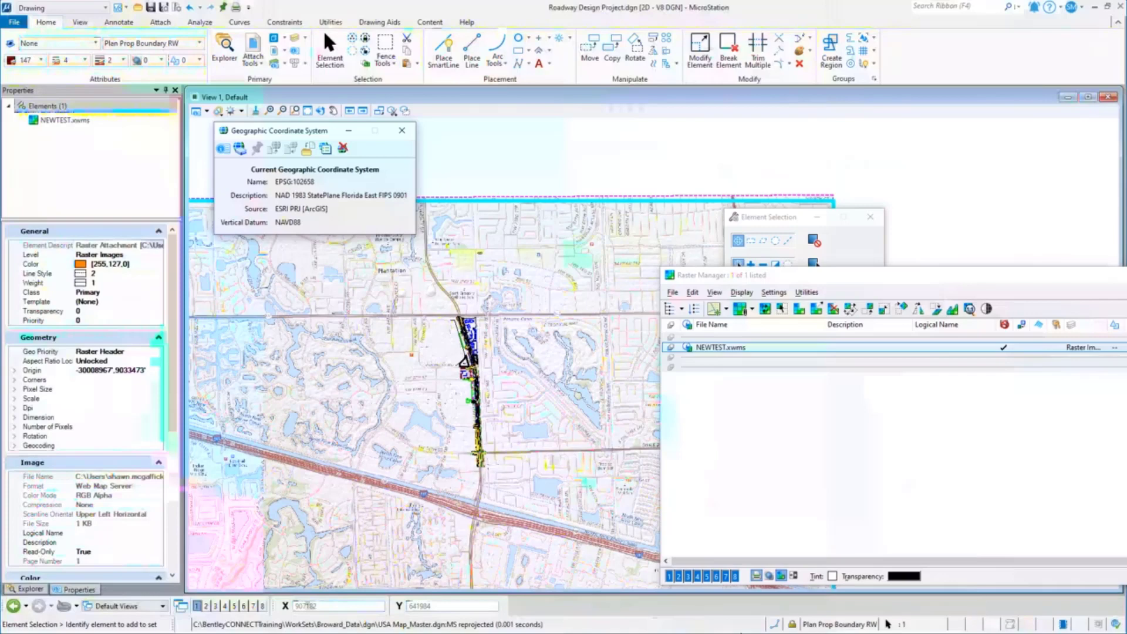
right_click(755, 628)
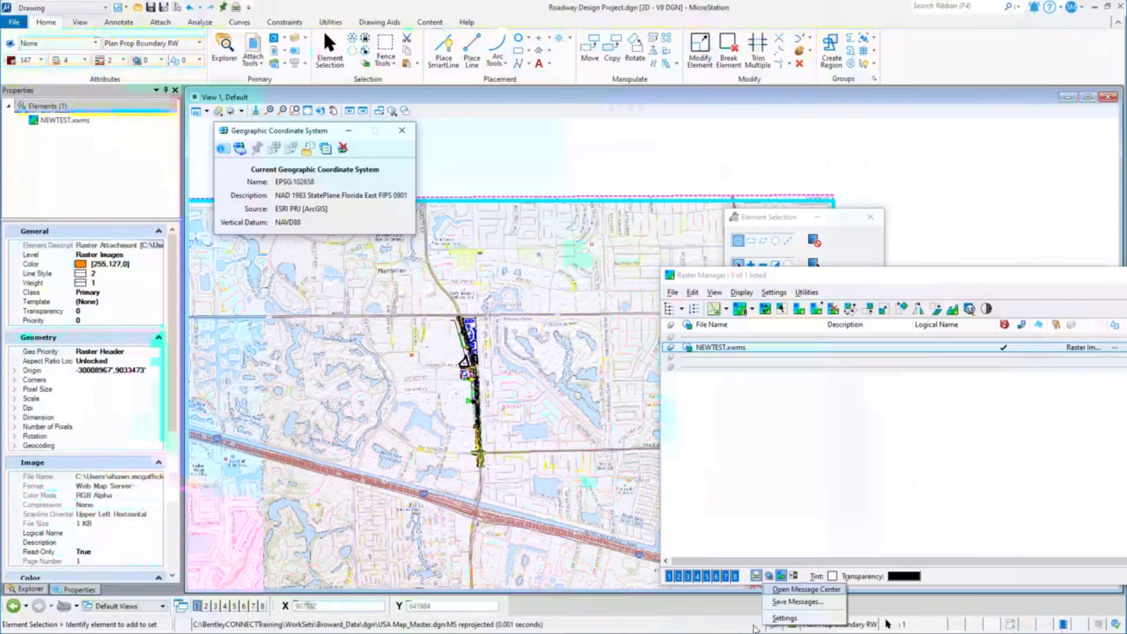
right_click(909, 627)
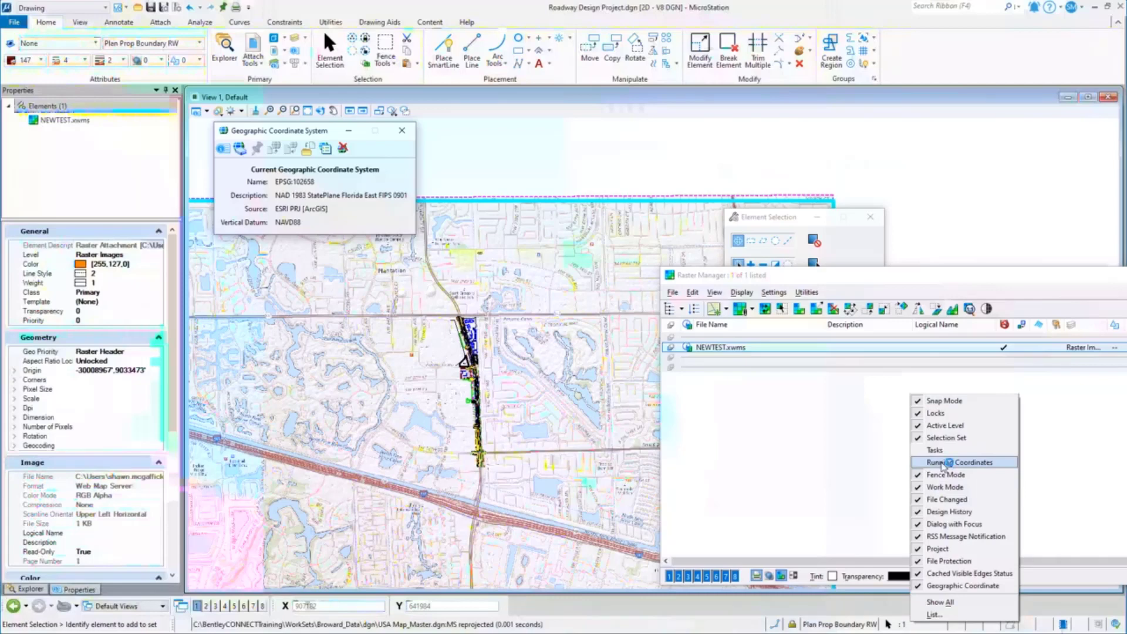
click(942, 464)
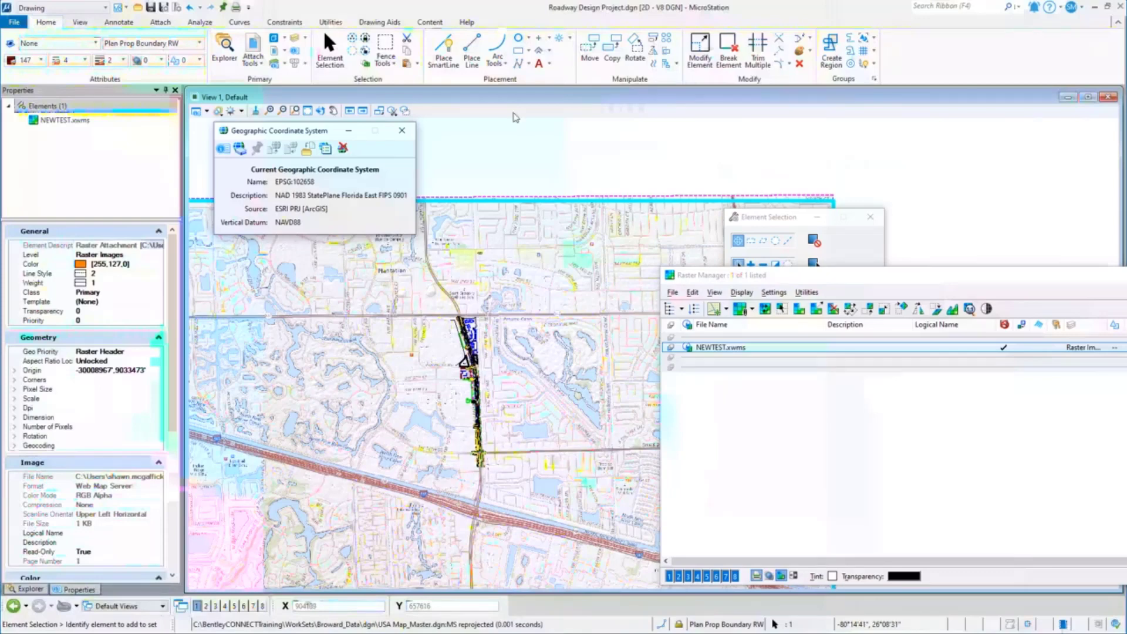
In Manage ACS, activate US National Grid, then make EPSG:102658 the active ACS again.
click(329, 23)
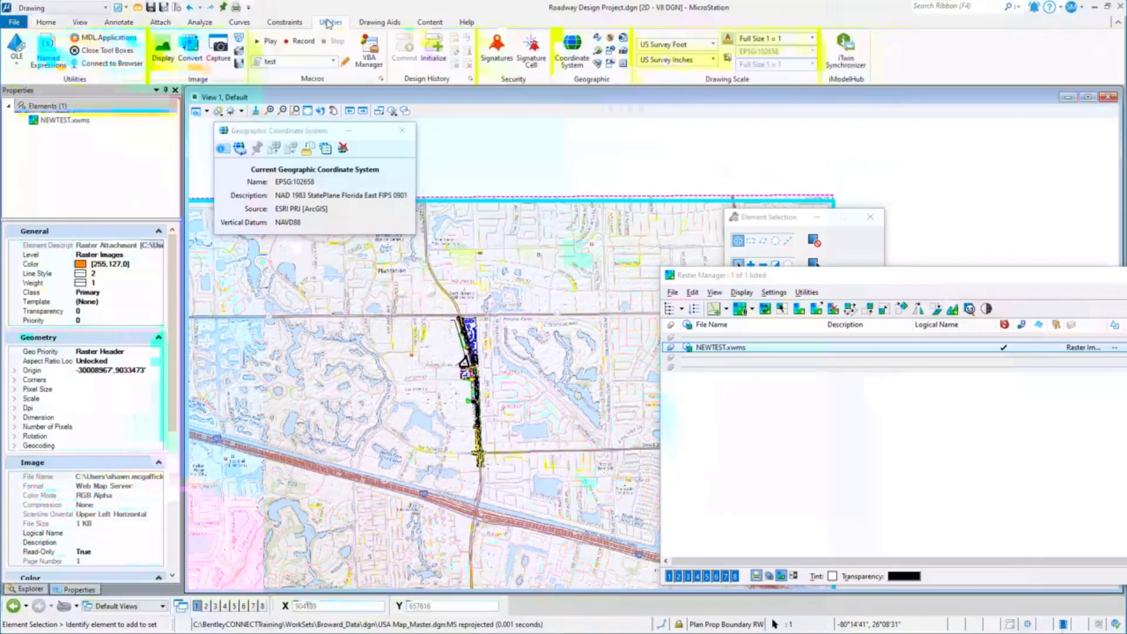
click(381, 23)
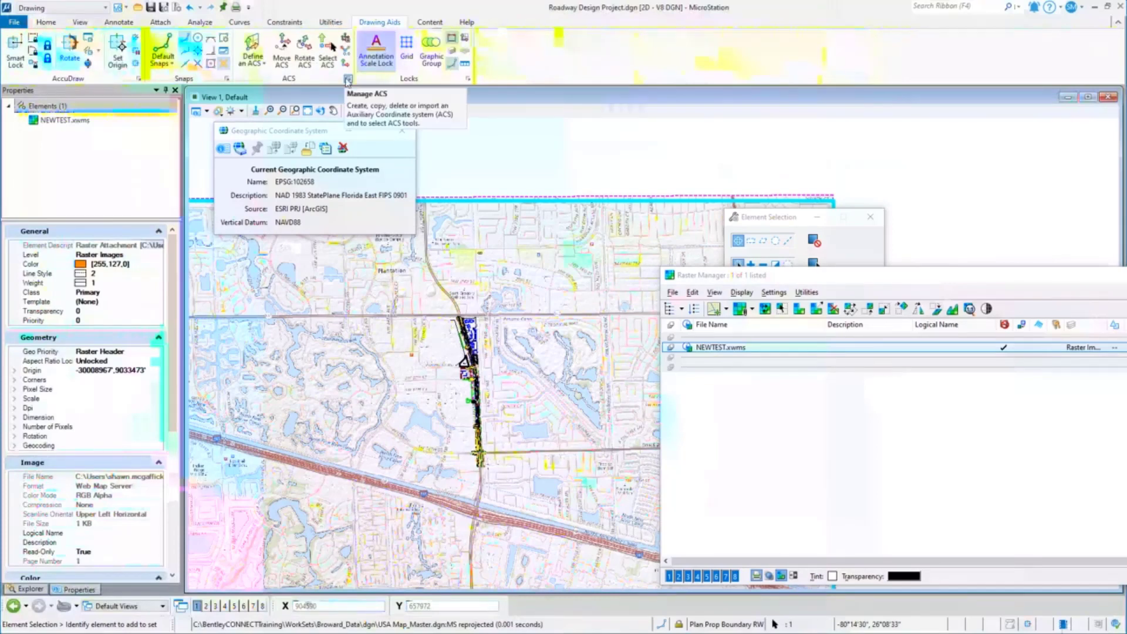
click(348, 80)
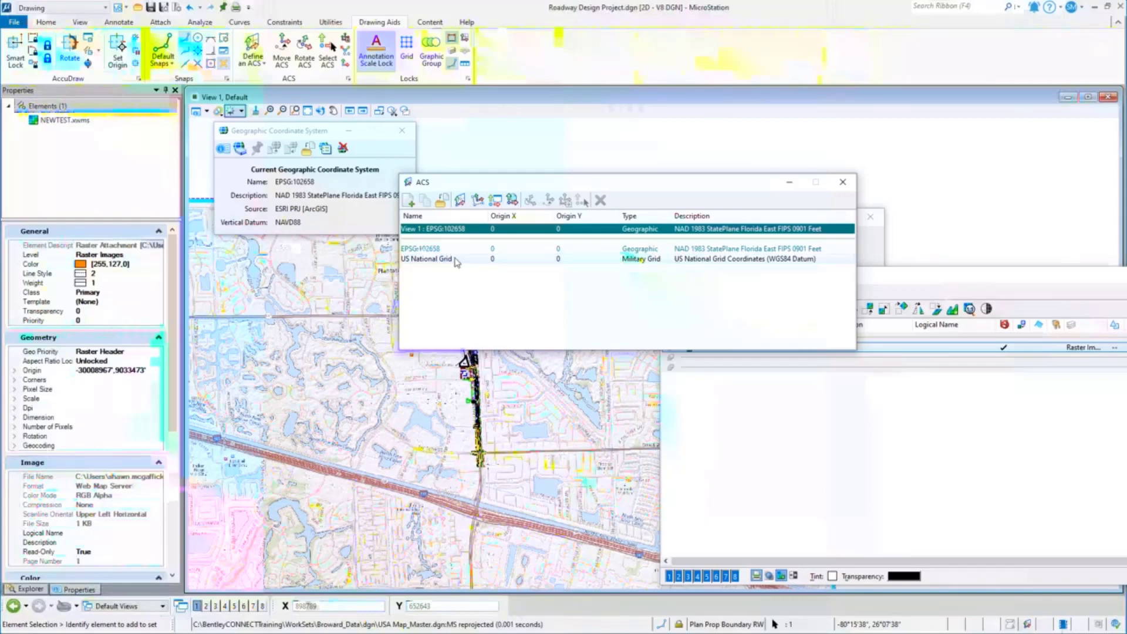
double_click(458, 259)
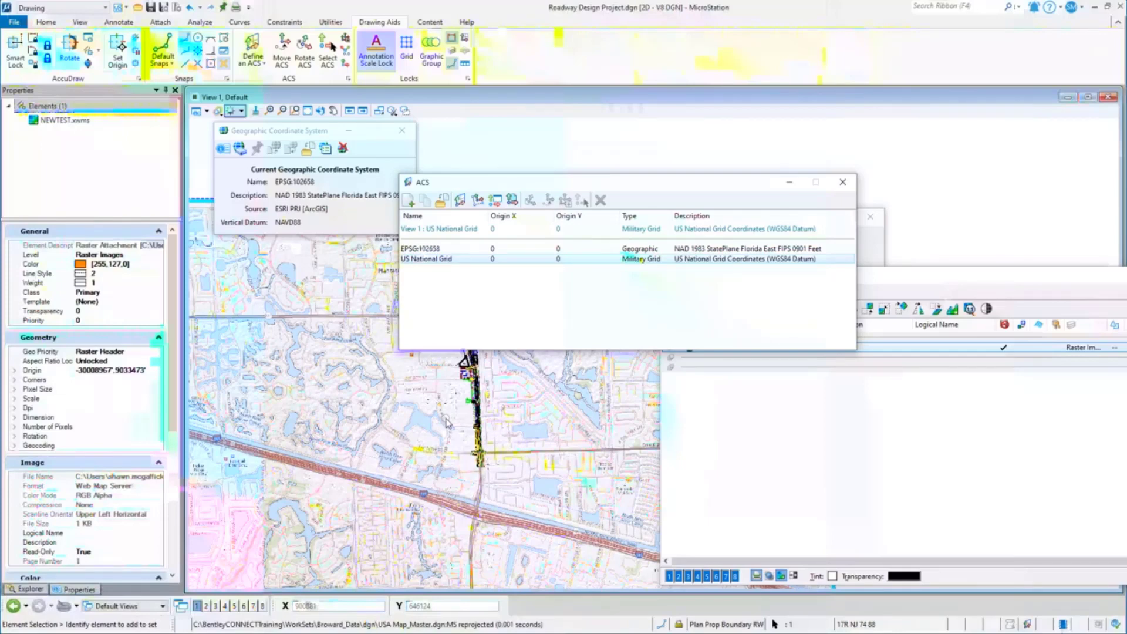
double_click(450, 250)
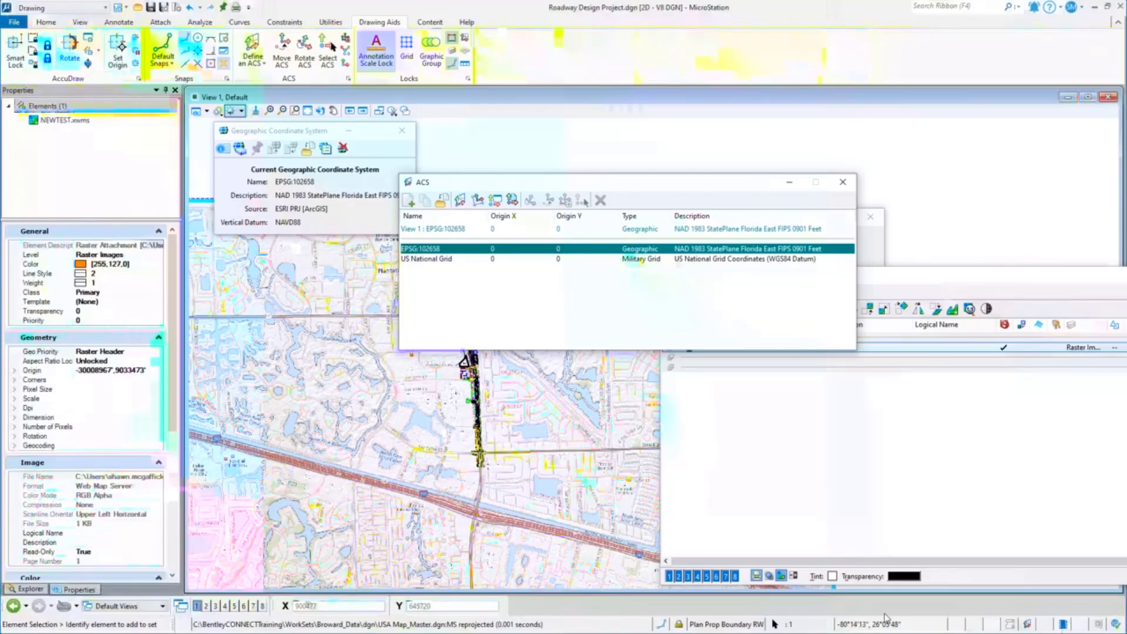
Set the coordinate readout to report ACS Position in lat/long.
click(874, 630)
click(904, 556)
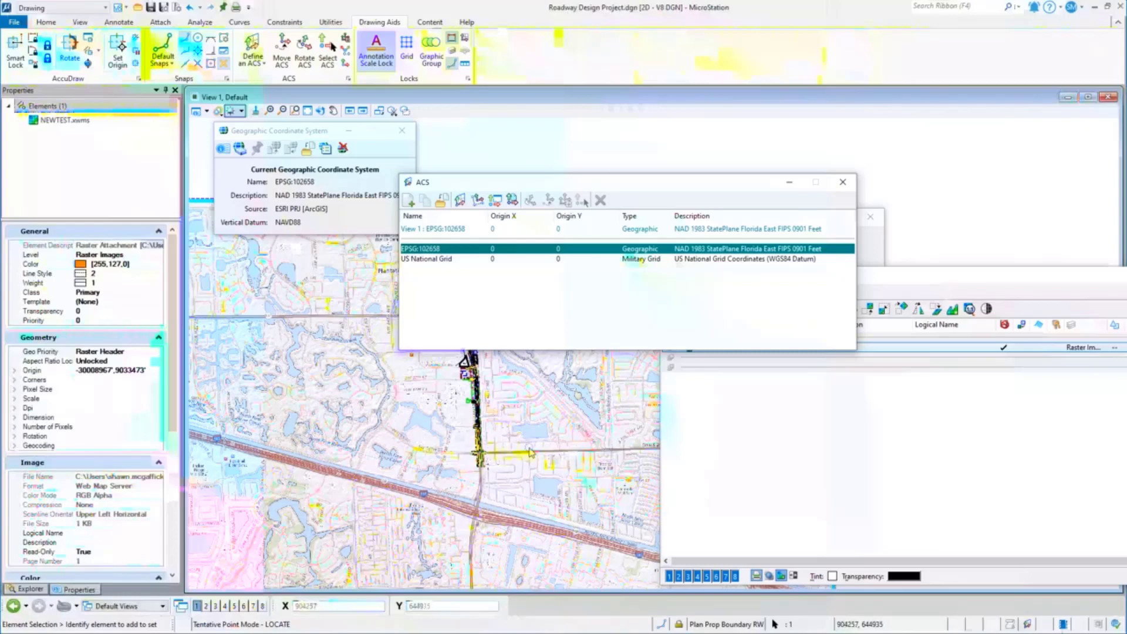
right_click(849, 626)
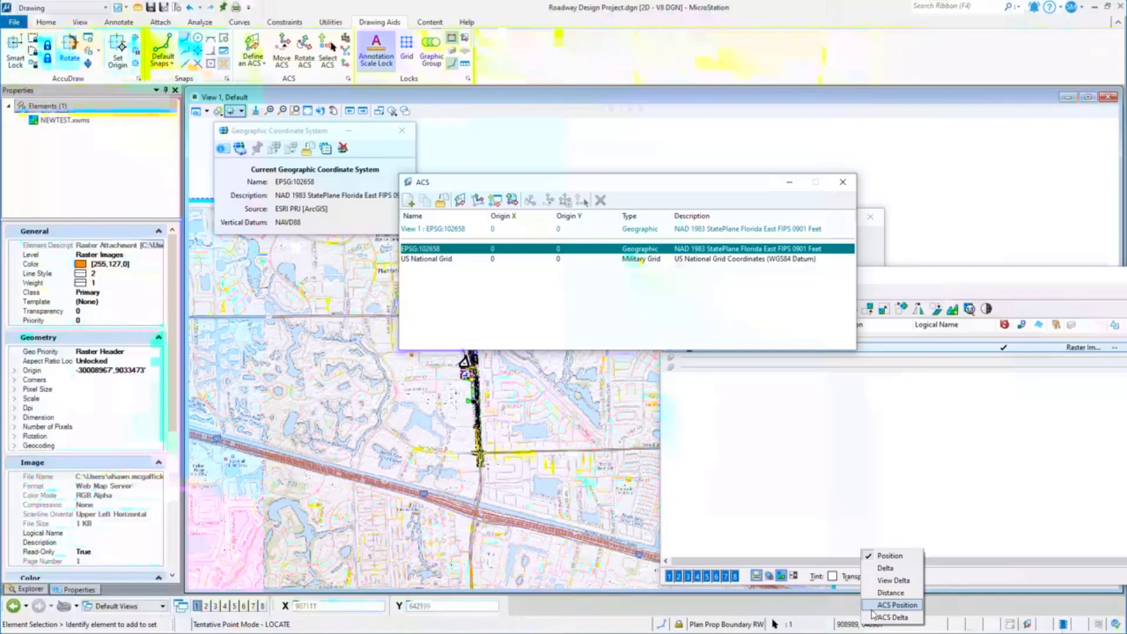
click(872, 610)
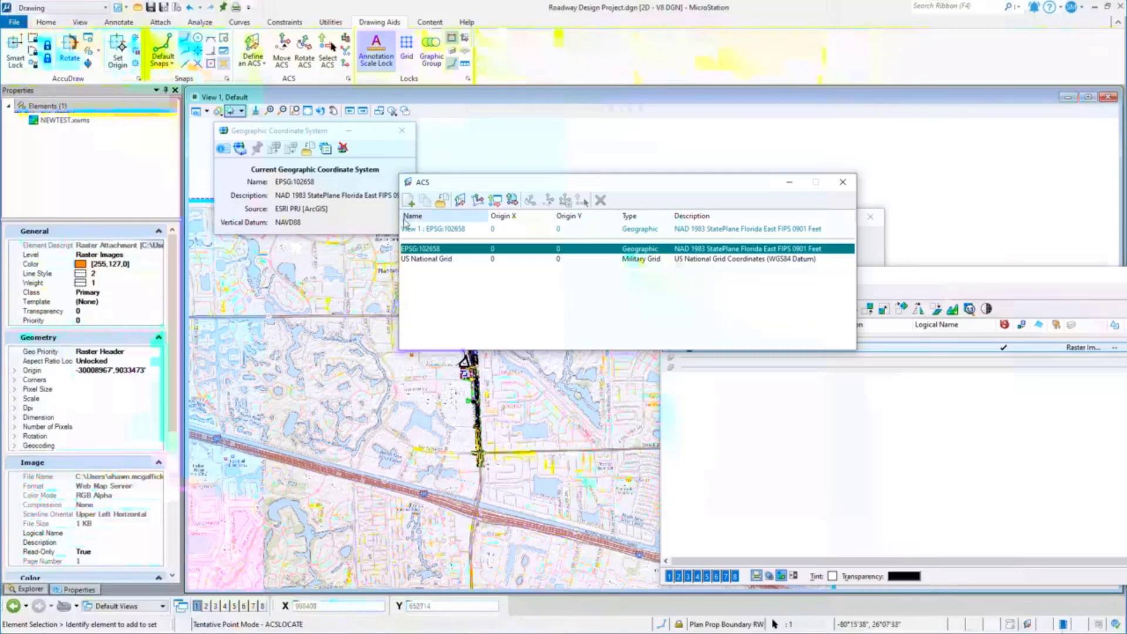
Close the ACS list and open the Key-in window from the Home ribbon.
click(845, 183)
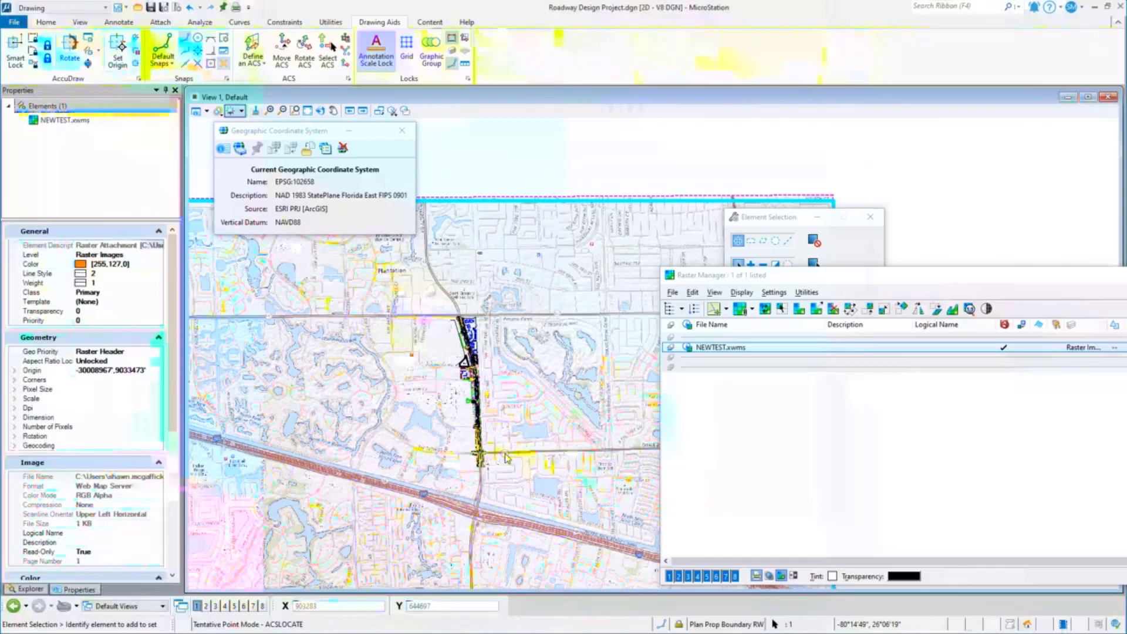
click(44, 25)
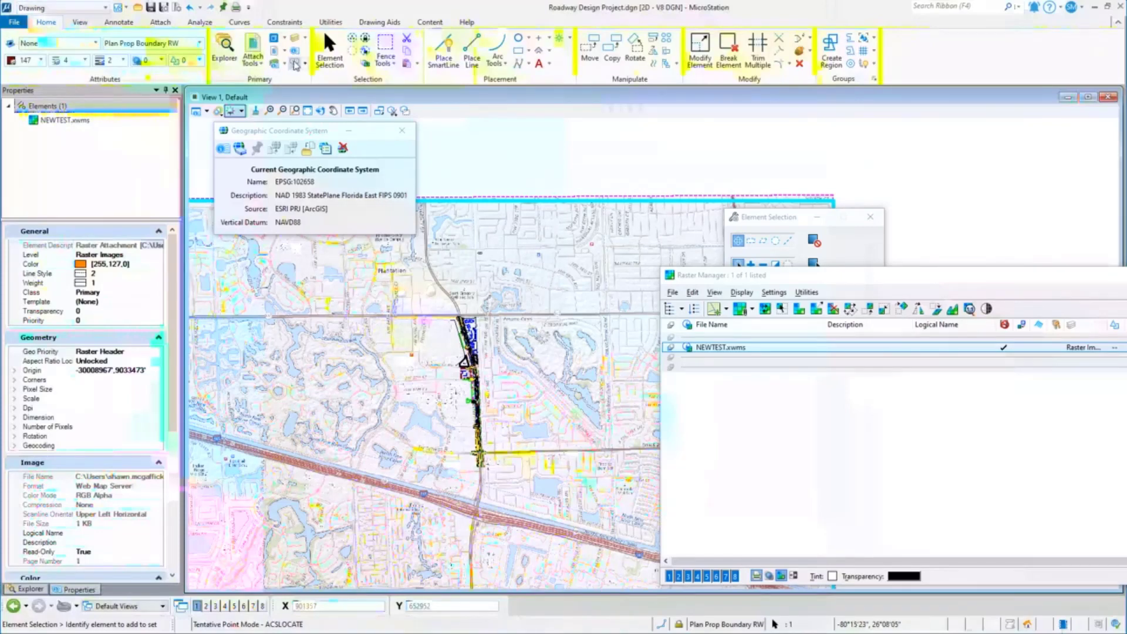
click(295, 64)
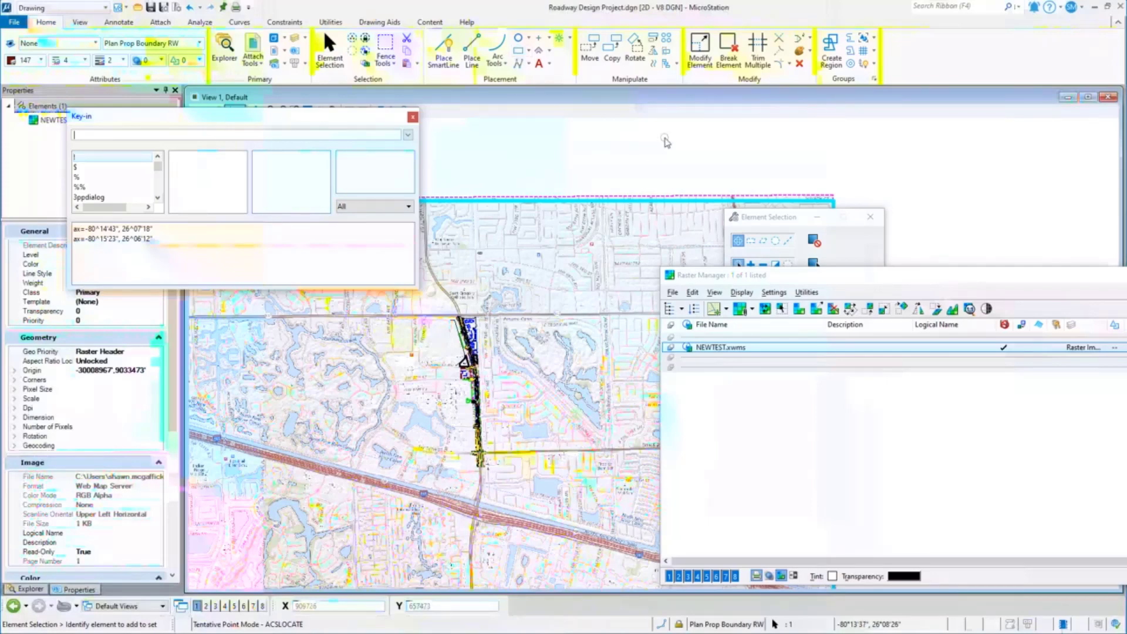
Place a rectangular block around the roadway using the two saved ax= lat/long corner key-ins.
mouse_move(658, 204)
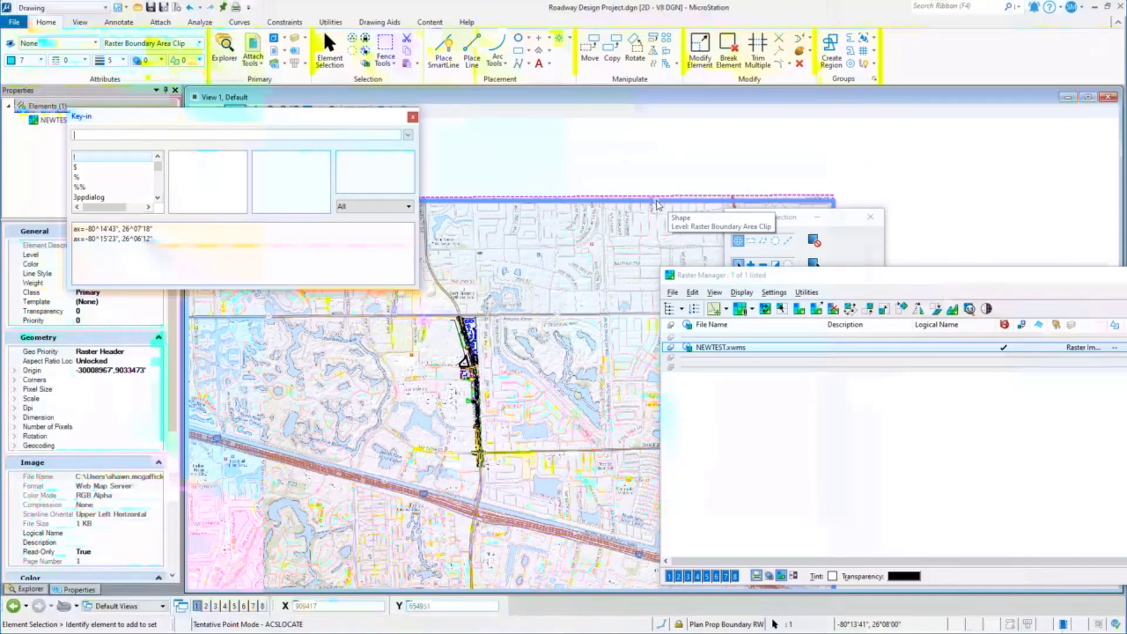
click(518, 52)
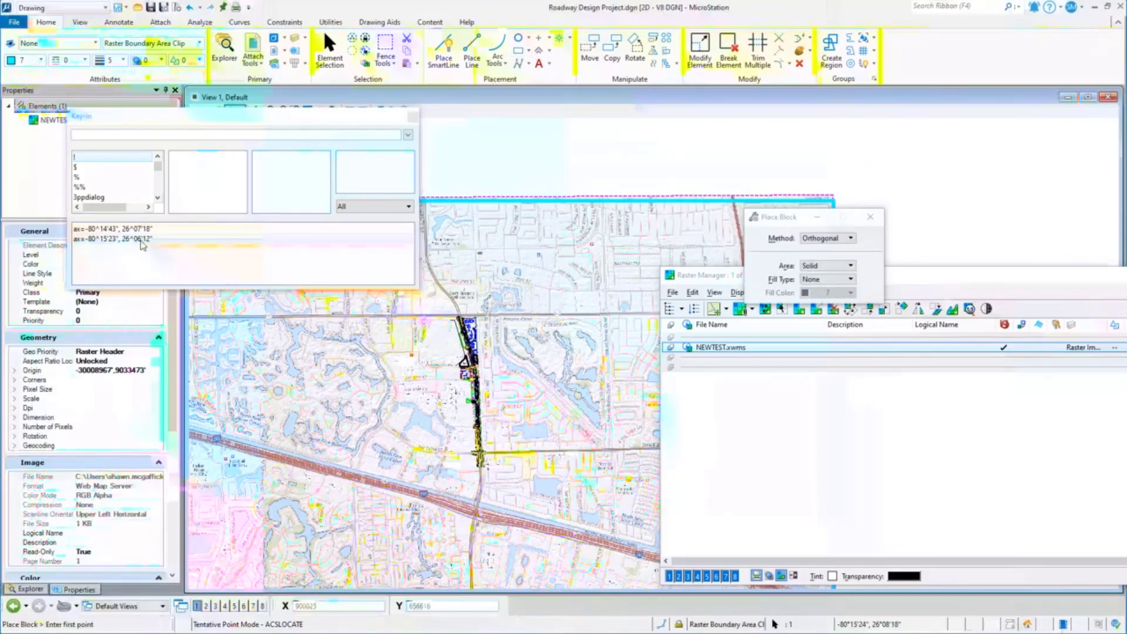
double_click(138, 239)
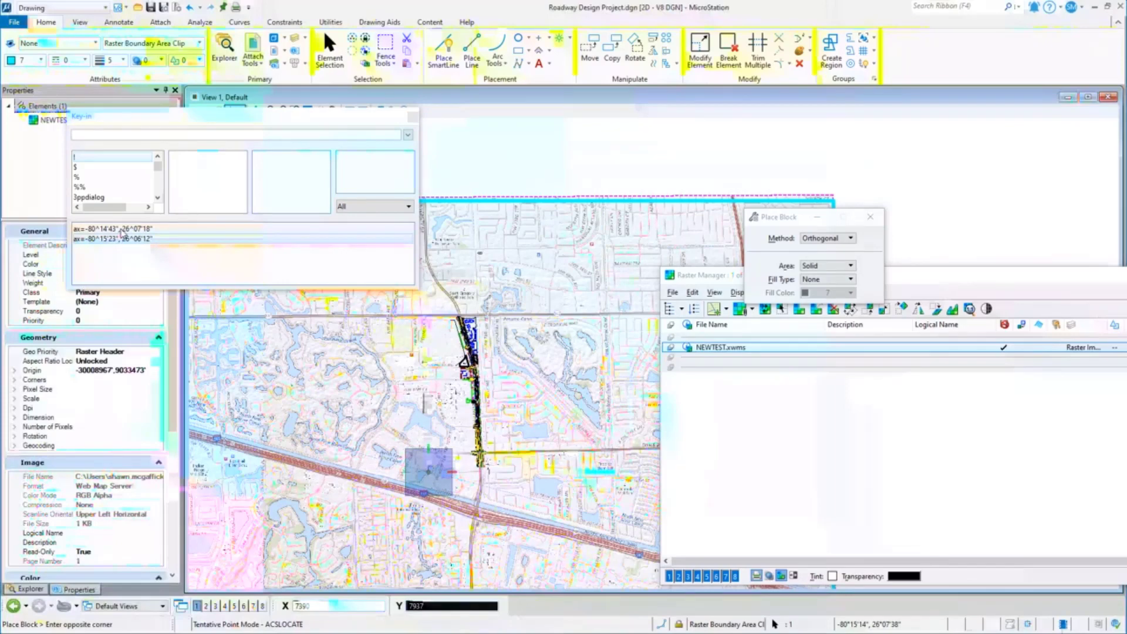
click(123, 230)
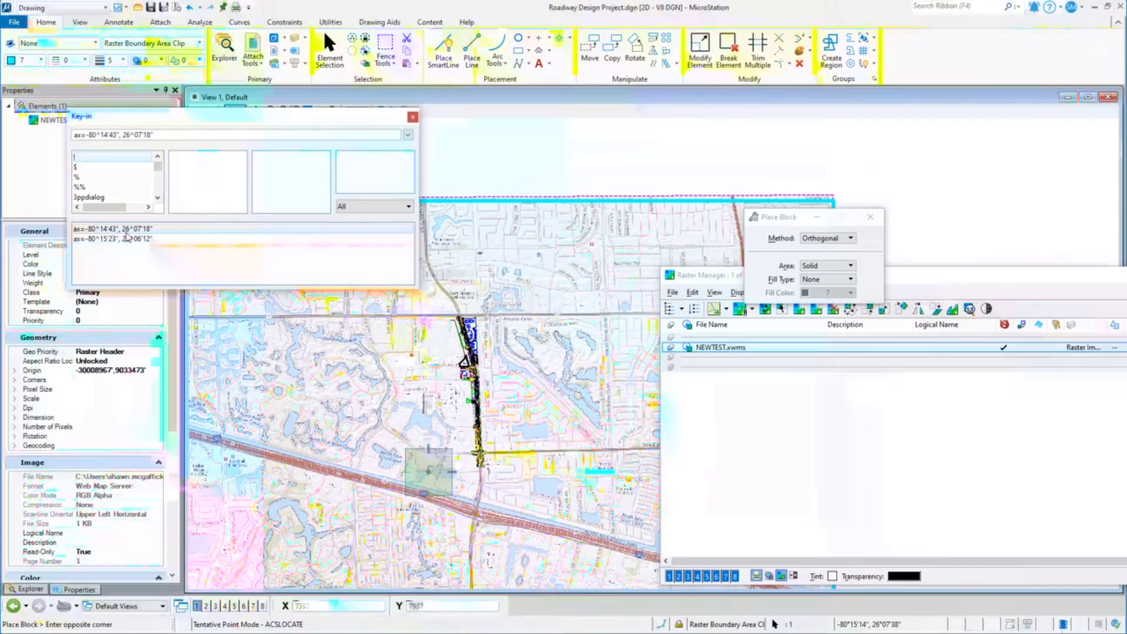
key(Return)
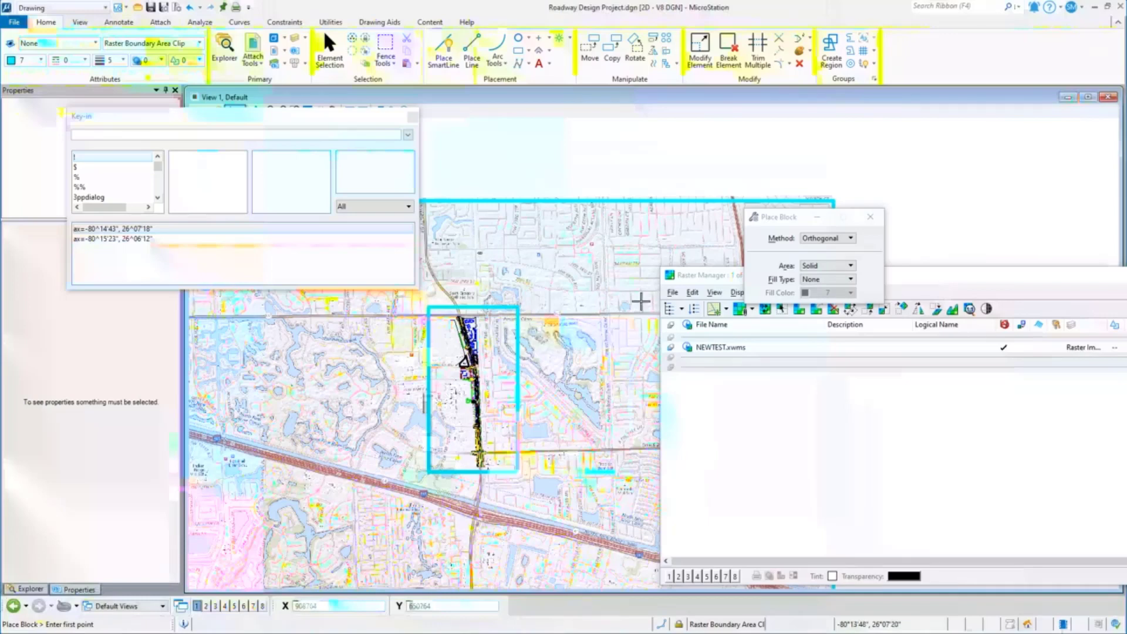
Open the WMS Map Editor for NEWTEST.xwms, showing corridor geo limits 26°04'20"–26°08'02"N.
right_click(695, 274)
click(923, 275)
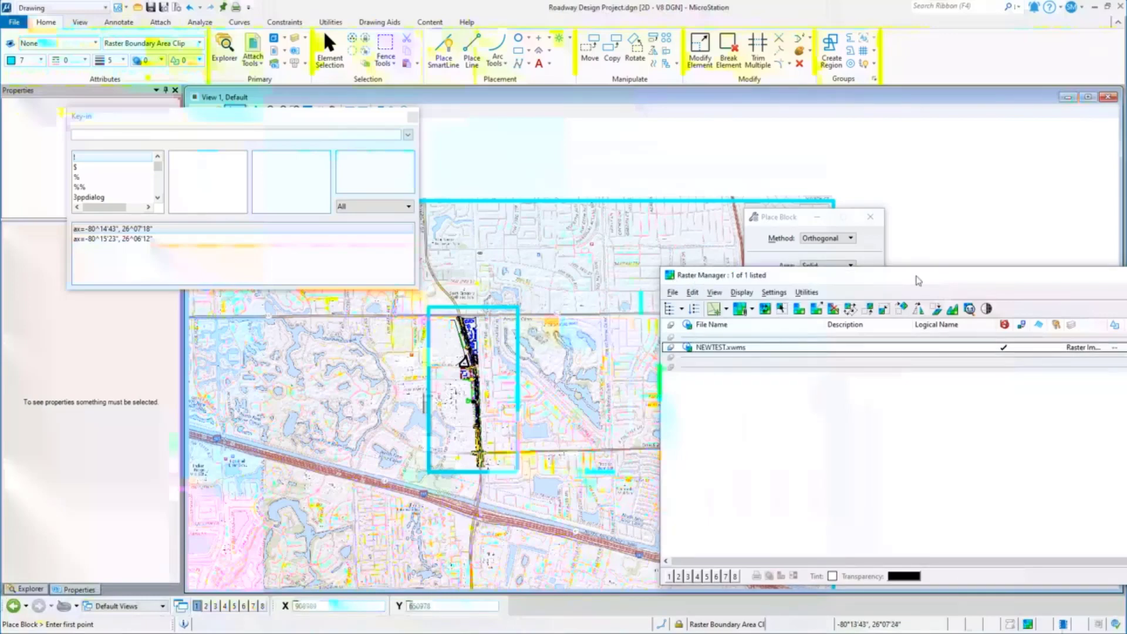
right_click(715, 349)
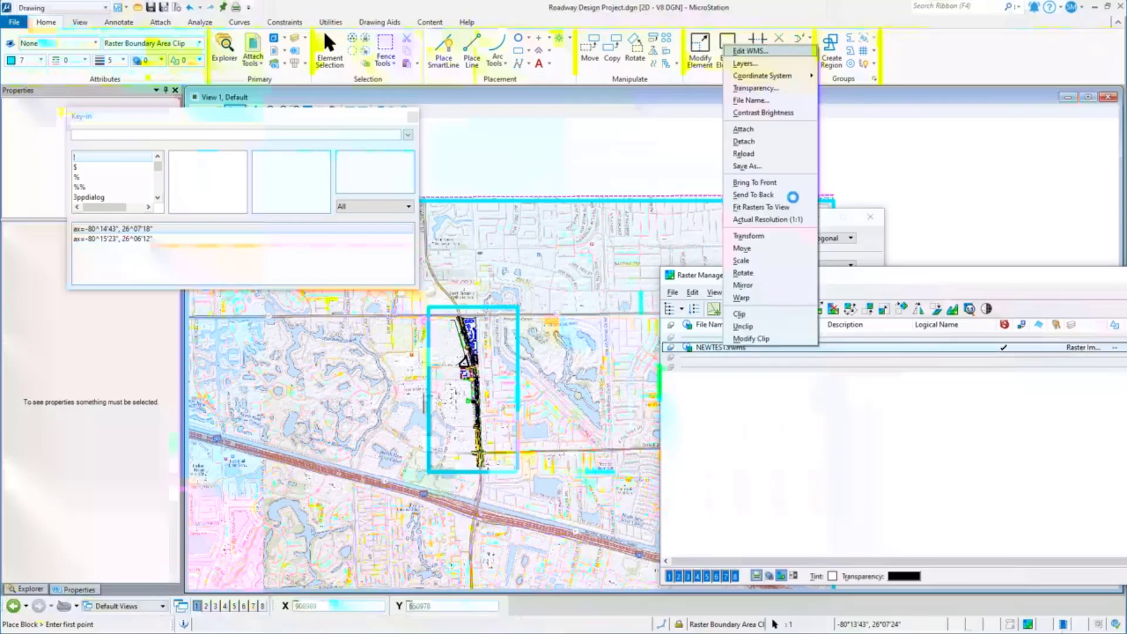
click(761, 52)
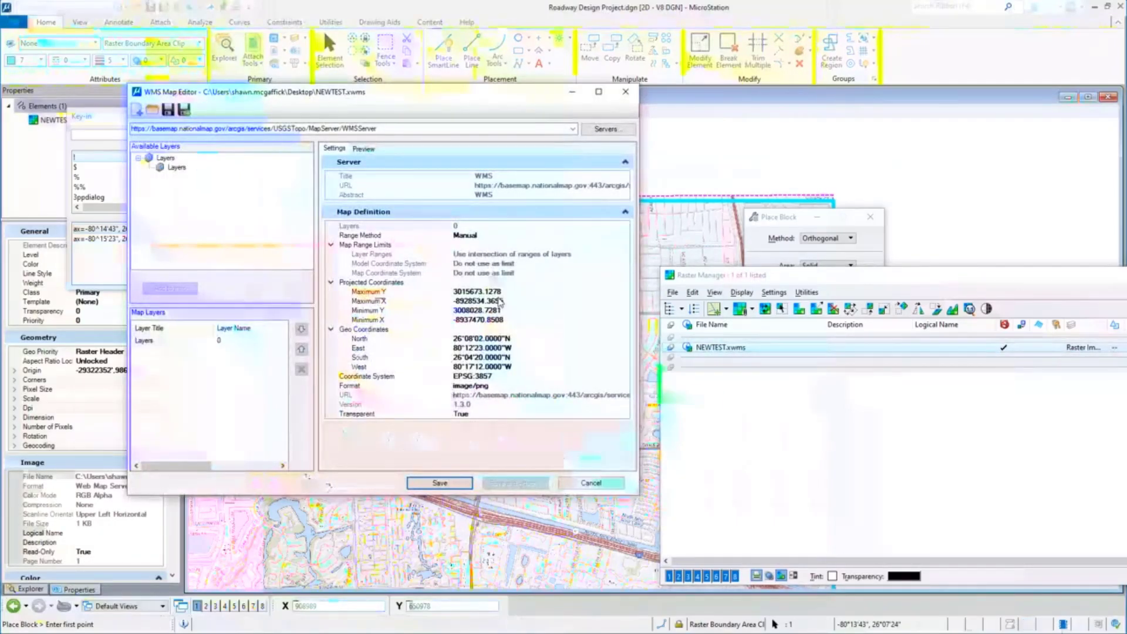
click(626, 92)
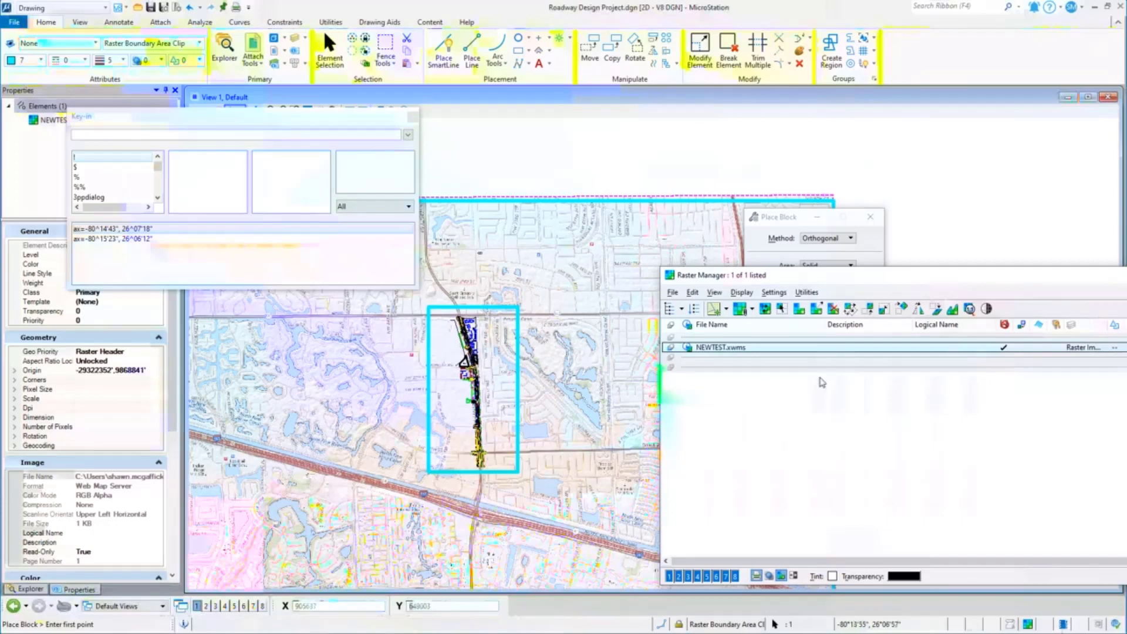
right_click(746, 347)
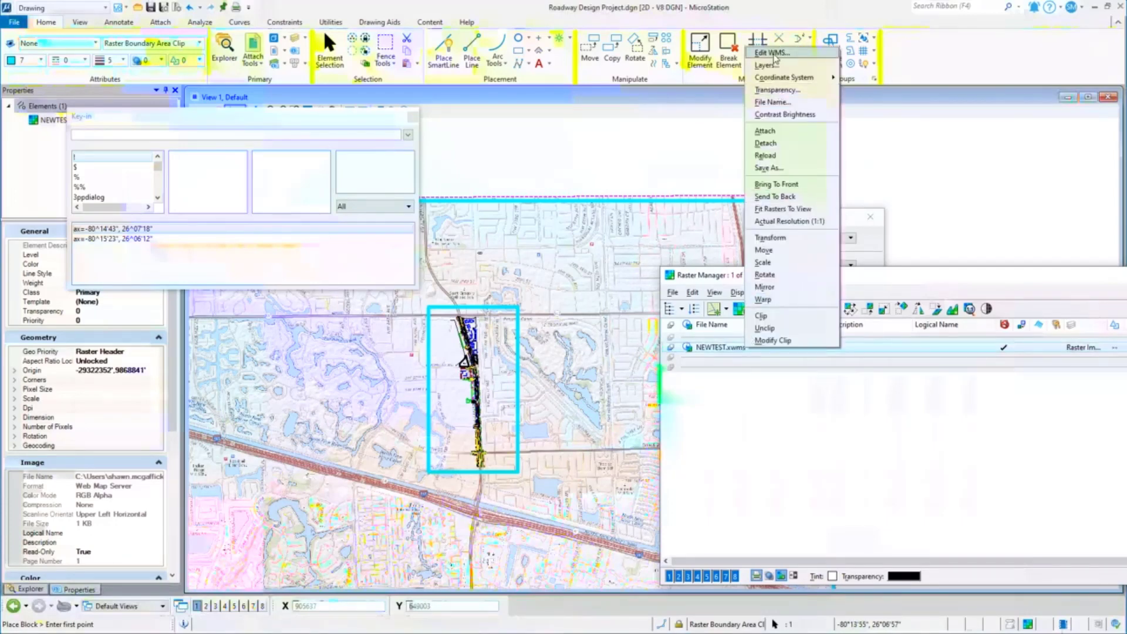
click(770, 53)
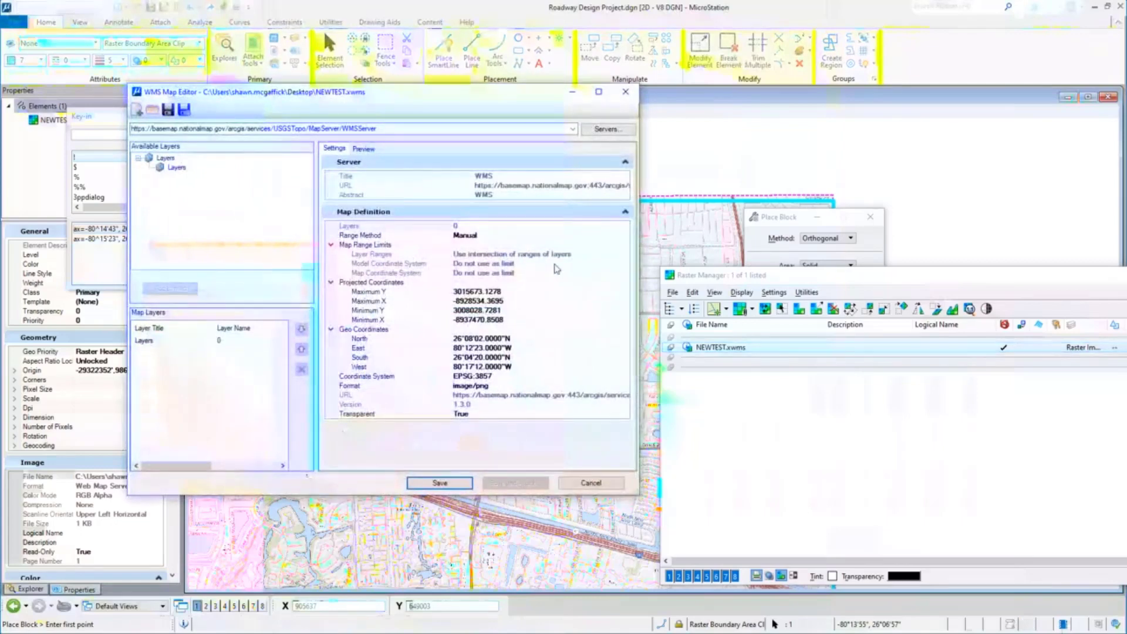